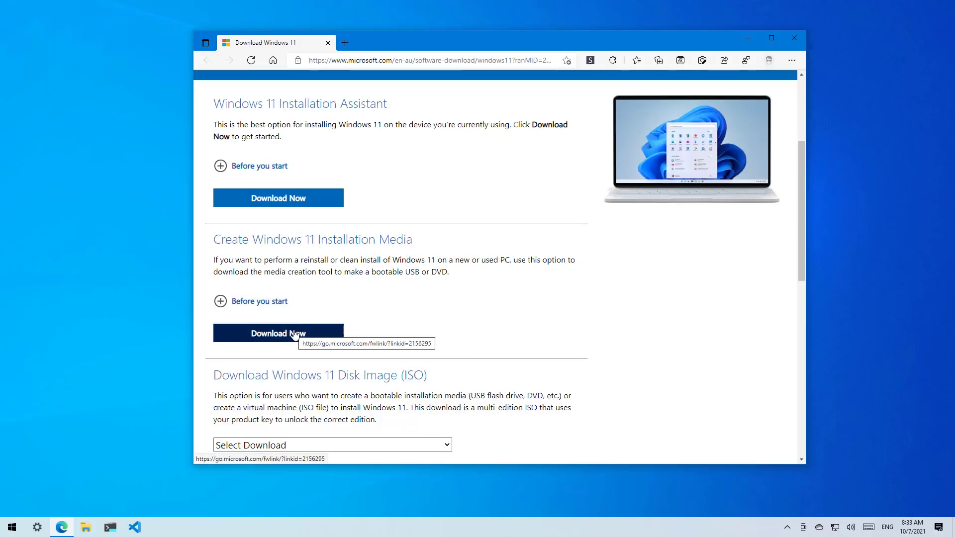
Download MediaCreationToolW11.exe in Microsoft Edge and run it, approving the UAC prompt
left_click(294, 335)
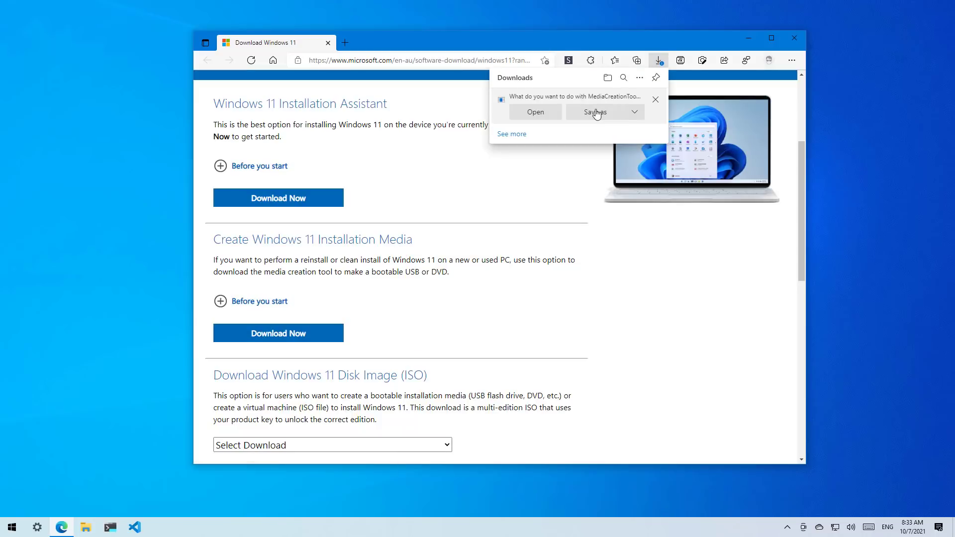
left_click(592, 111)
left_click(522, 276)
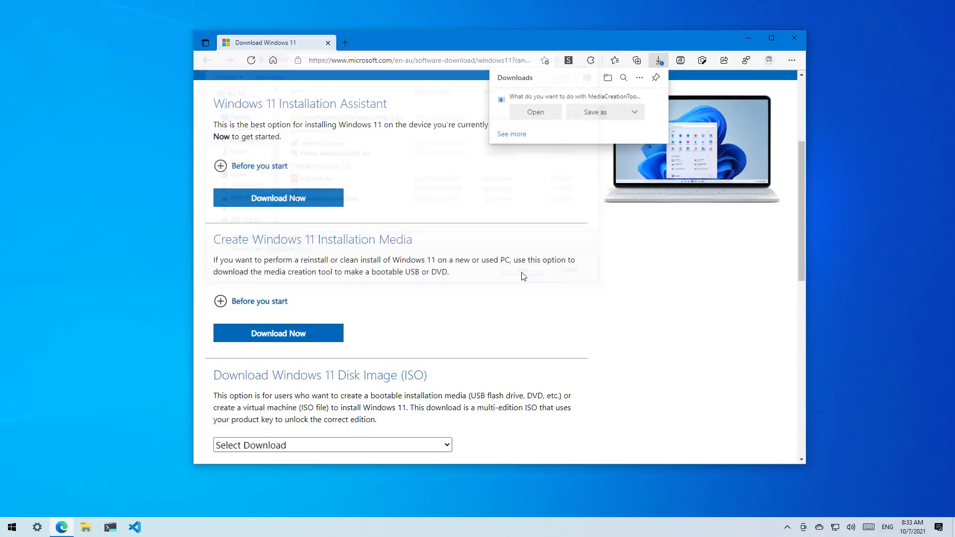
left_click(548, 109)
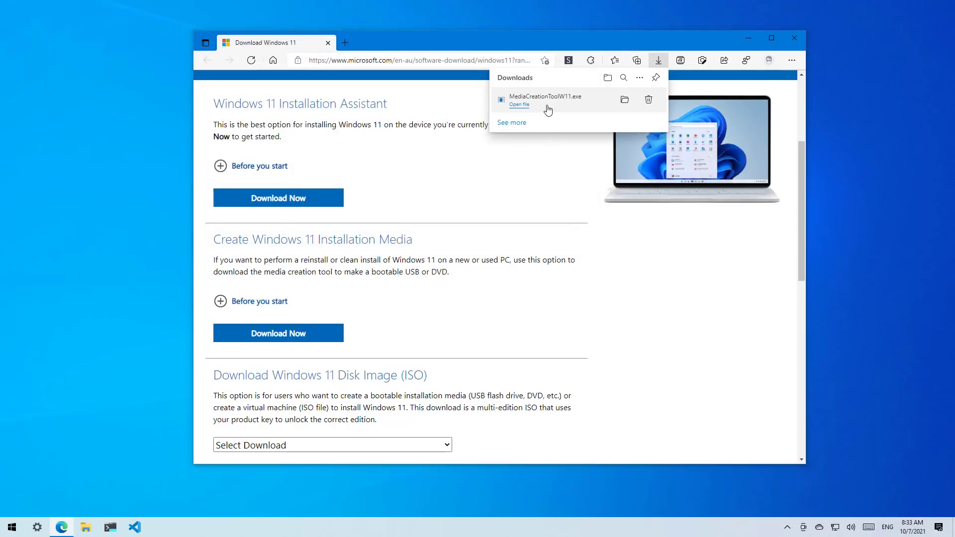
left_click(445, 329)
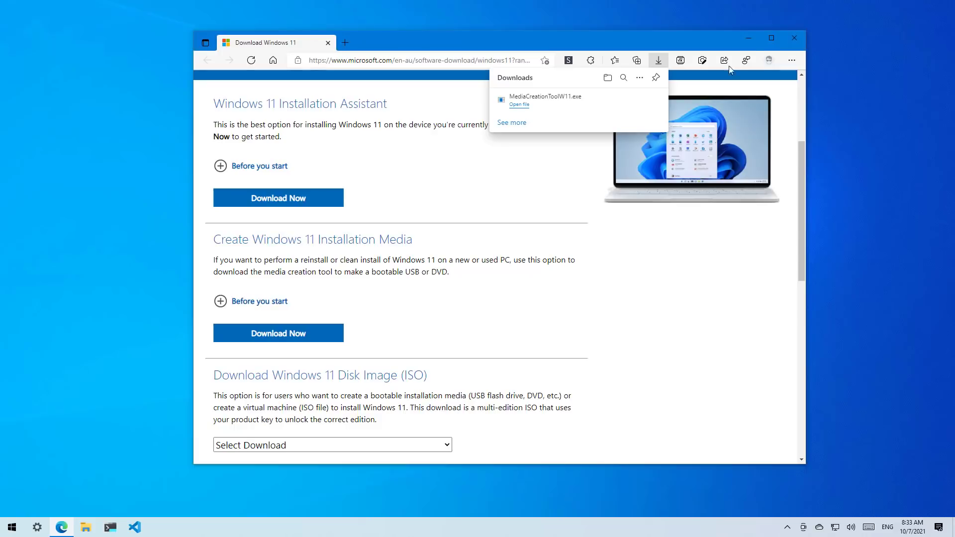
Accept the license terms, keep the suggested language and edition, and choose USB drive F: (ESD-USB)
left_click(752, 38)
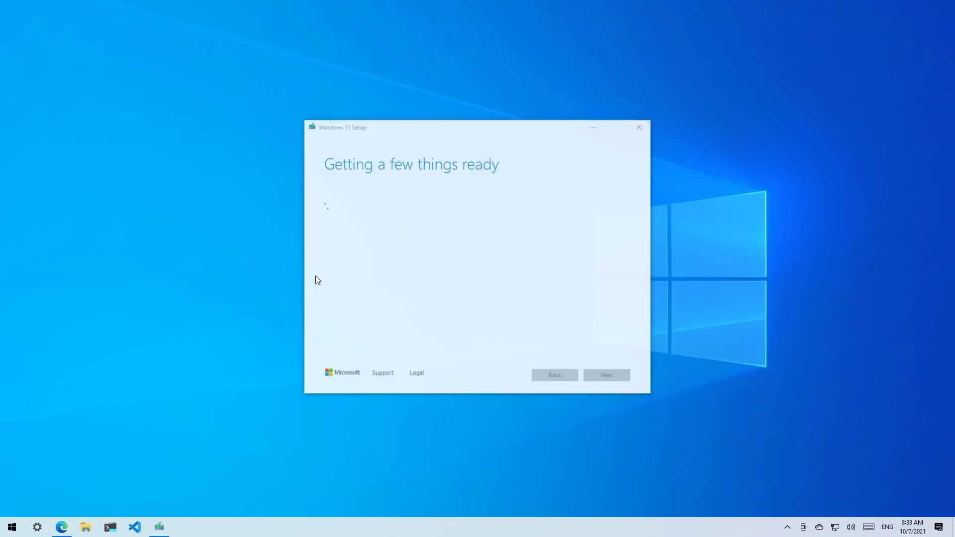
left_click(611, 376)
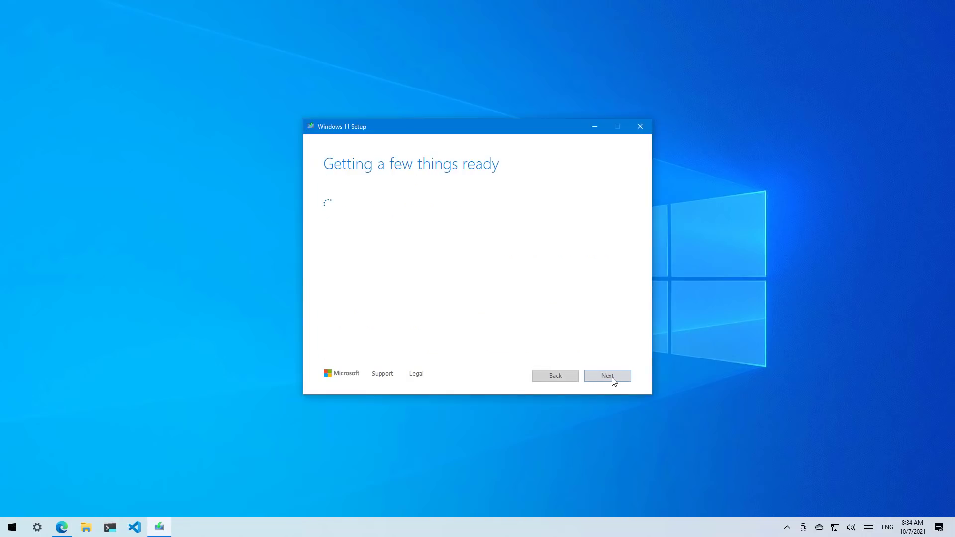
left_click(608, 376)
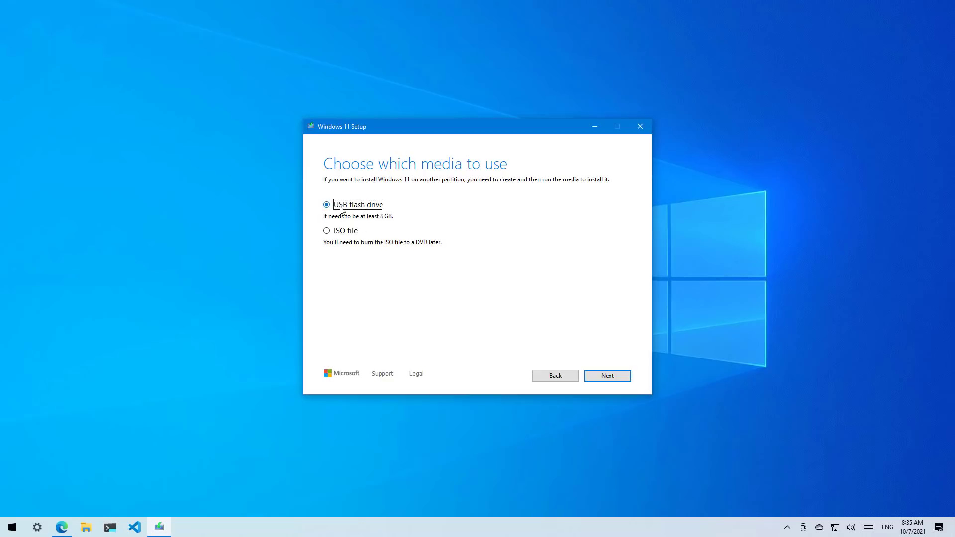
left_click(605, 380)
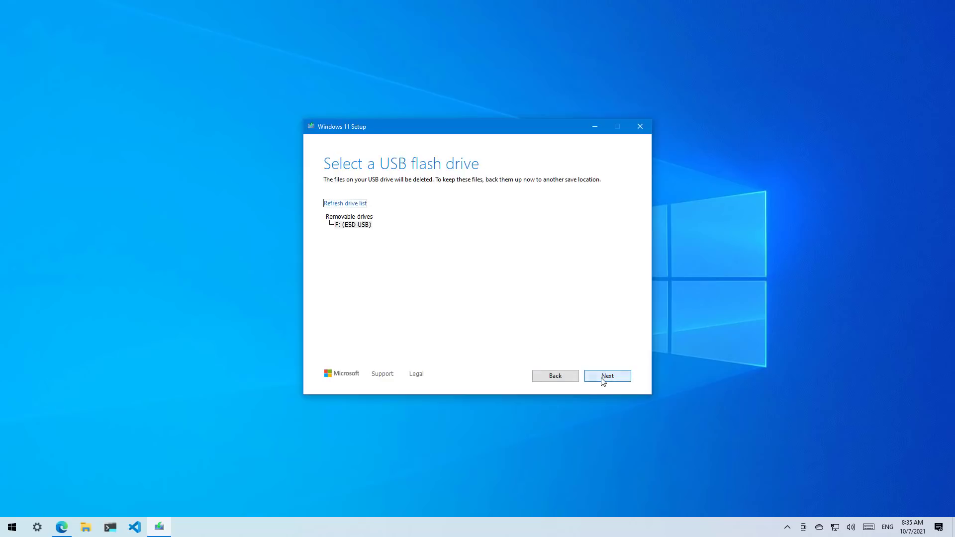
left_click(361, 225)
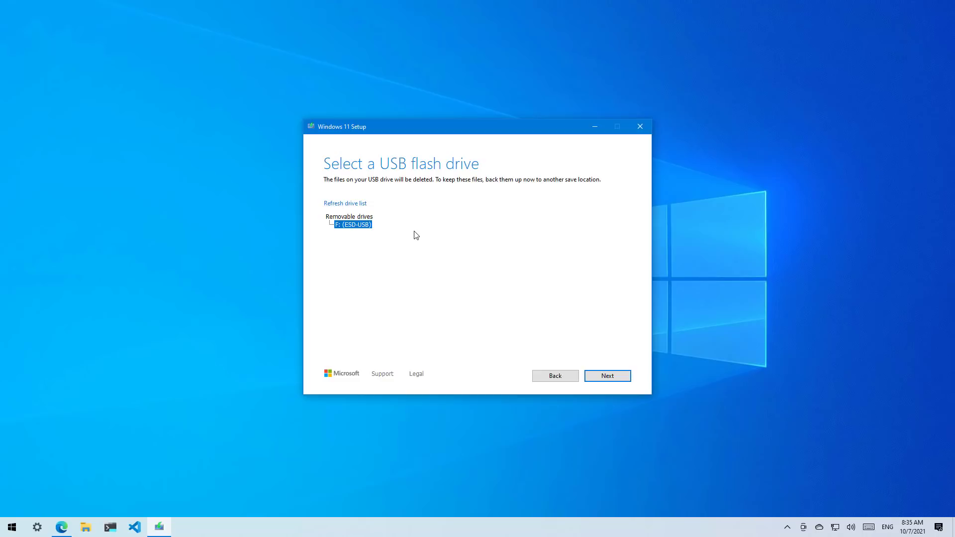
Write Windows 11 to the F: USB drive and finish once it reports ready
left_click(612, 377)
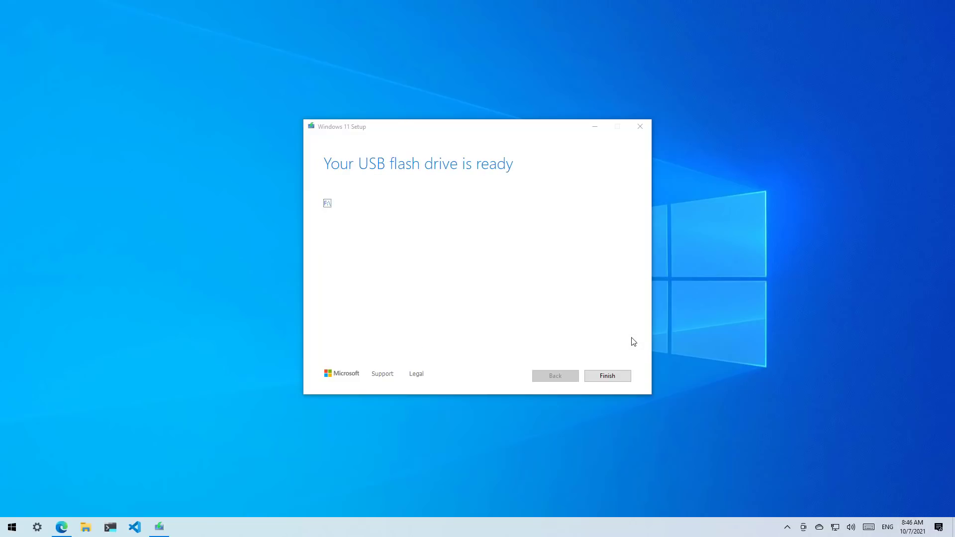
left_click(616, 376)
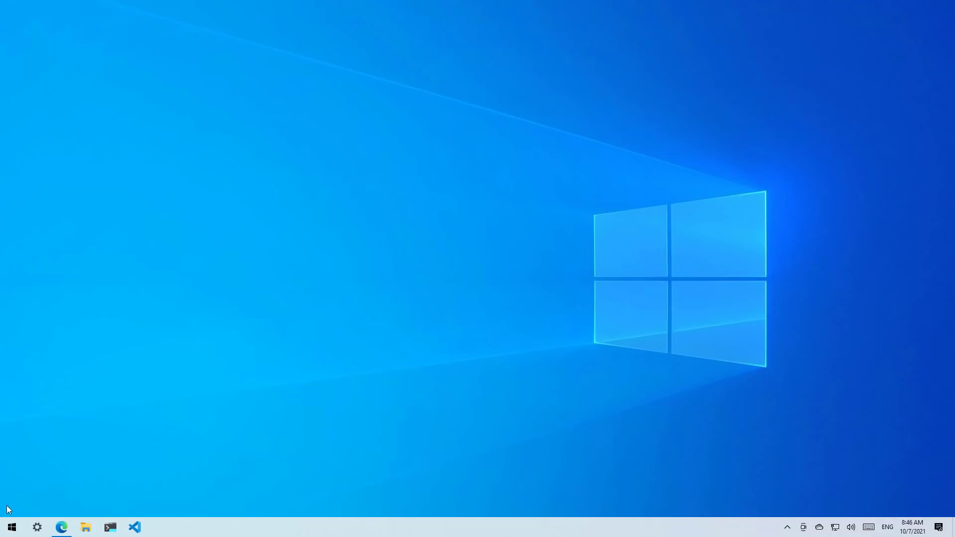
Restart the PC into Windows Setup and quit at the 'This PC can't run Windows 11' error
left_click(12, 527)
left_click(15, 506)
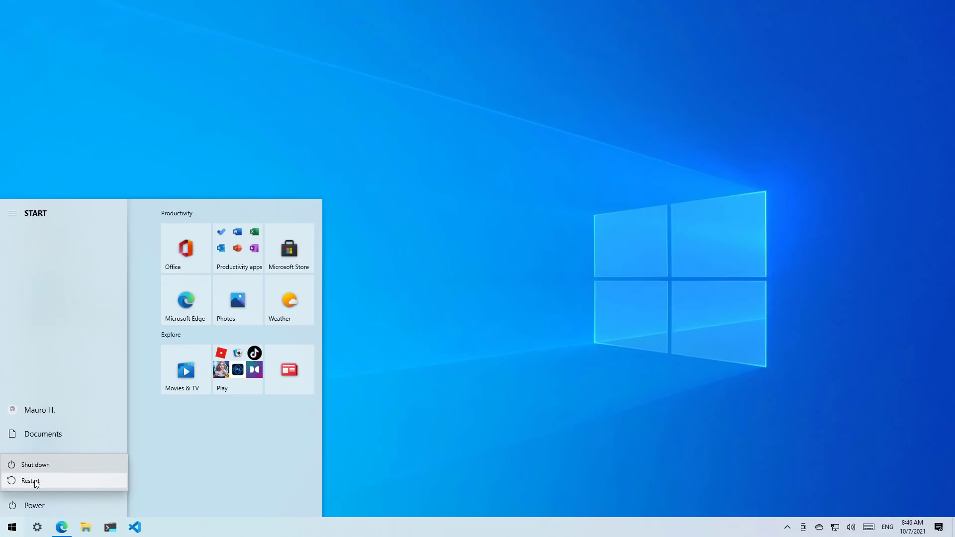
left_click(35, 481)
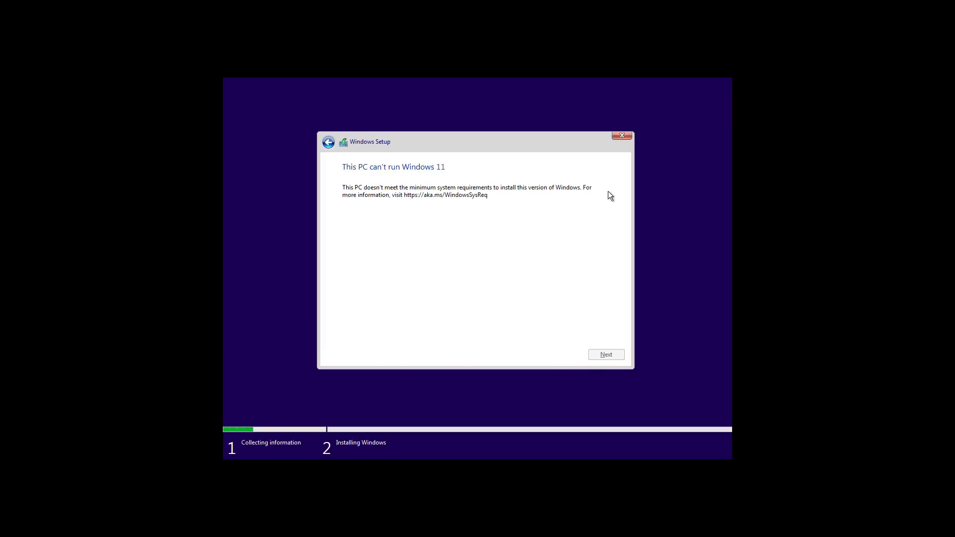
left_click(623, 134)
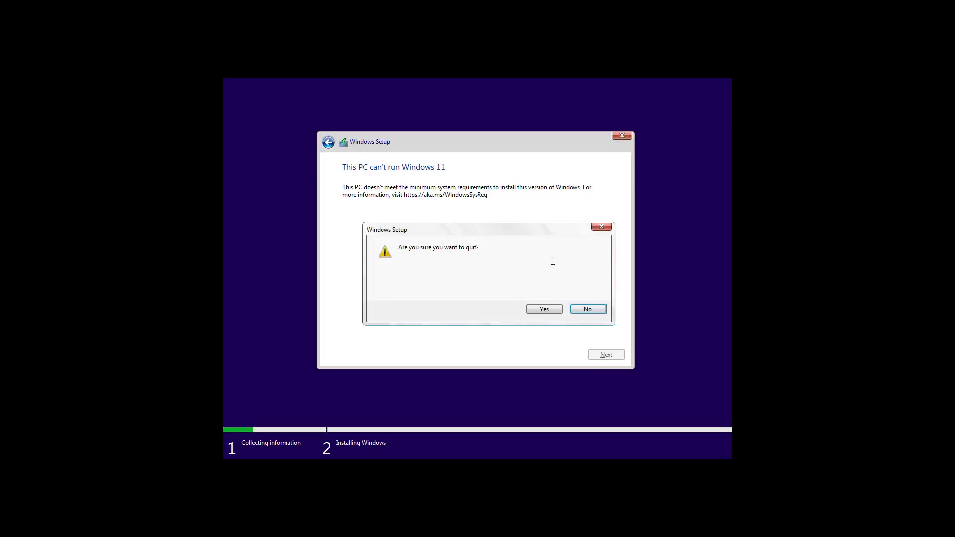
left_click(544, 309)
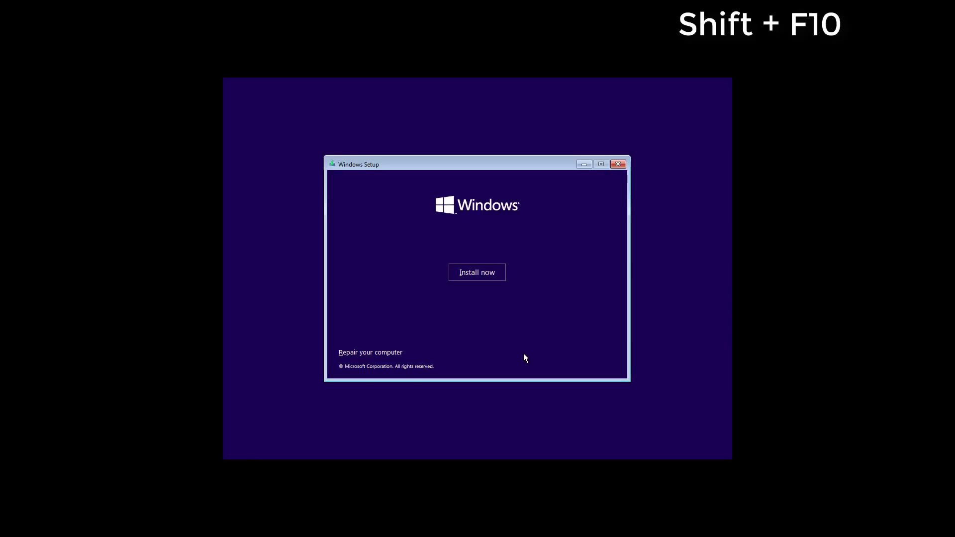
Open a Command Prompt over Setup with Shift+F10 and enter the regedit command
key("shift+F10")
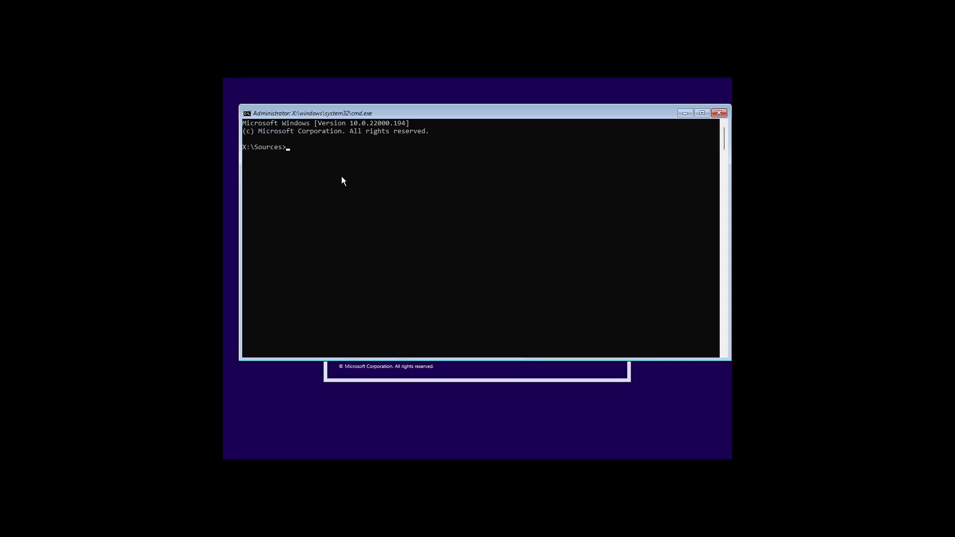
type("re")
type("edit")
Launch Registry Editor maximized and create a new key under HKEY_LOCAL_MACHINE\SYSTEM\Setup
key("Return")
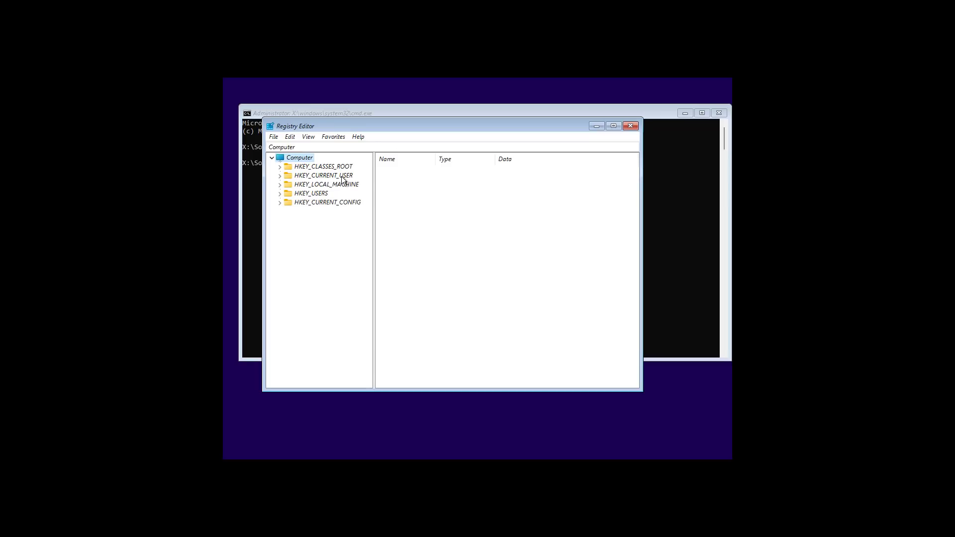
left_click(614, 126)
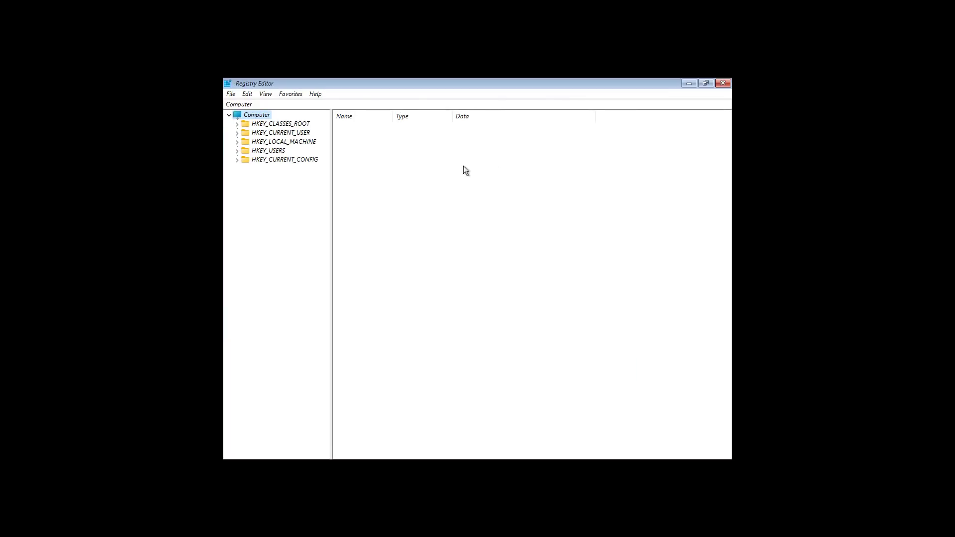
double_click(294, 142)
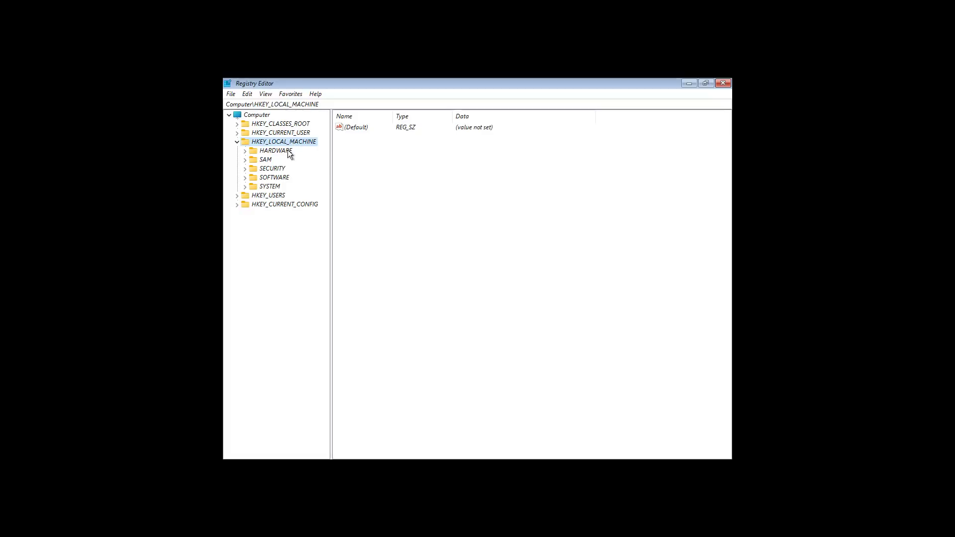
double_click(270, 187)
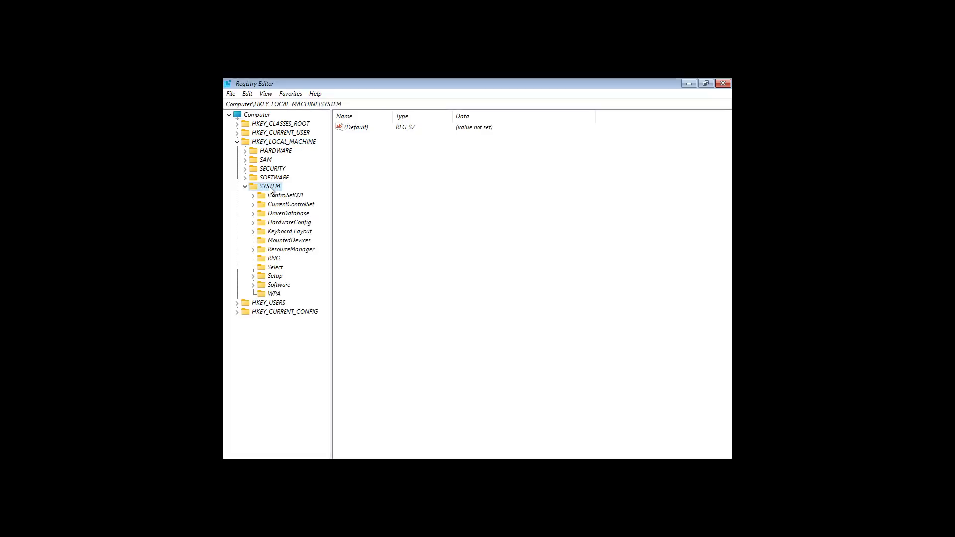
double_click(275, 277)
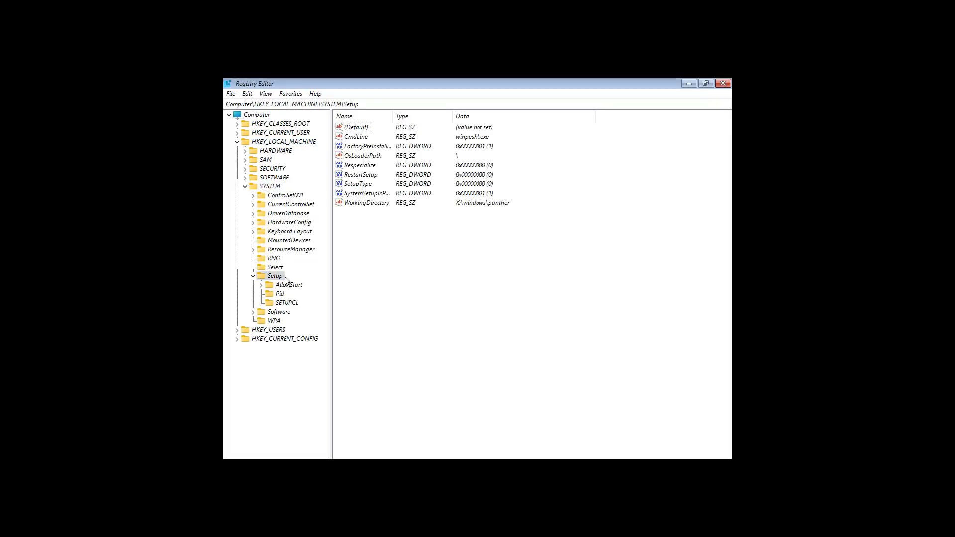
right_click(280, 281)
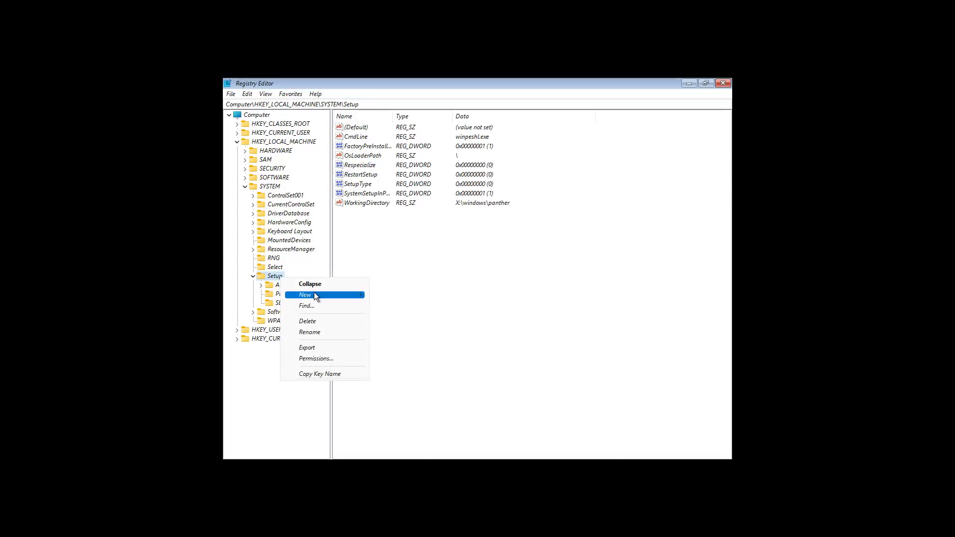
mouse_move(315, 293)
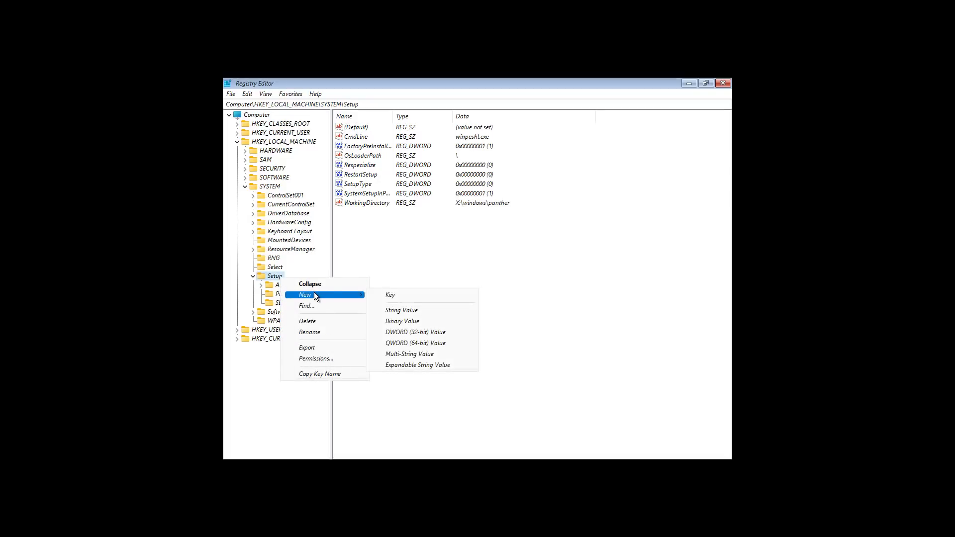
left_click(426, 300)
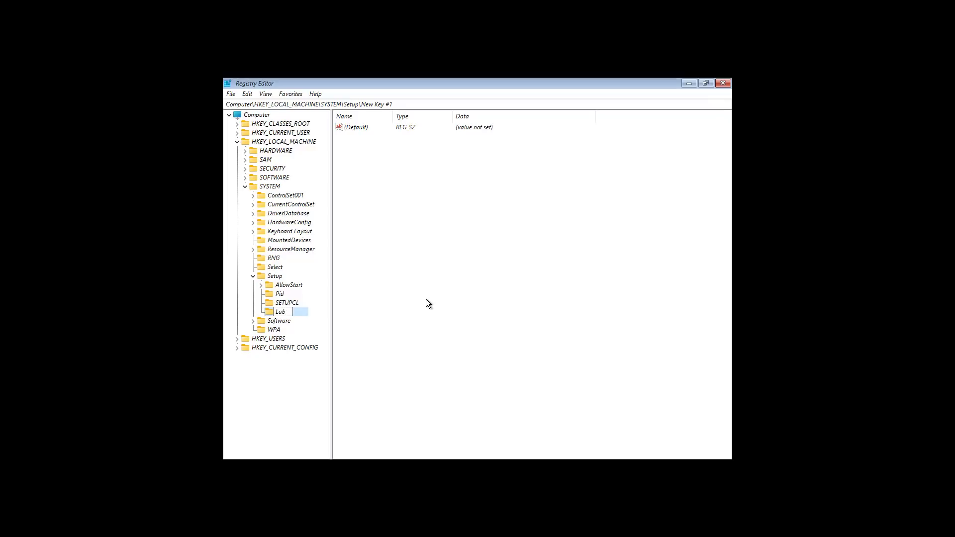
Name the new key under HKLM\SYSTEM\Setup 'LabConfig'
type("LabConfig")
key("Return")
Add a new DWORD (32-bit) value, New Value #1, to the LabConfig key
right_click(302, 316)
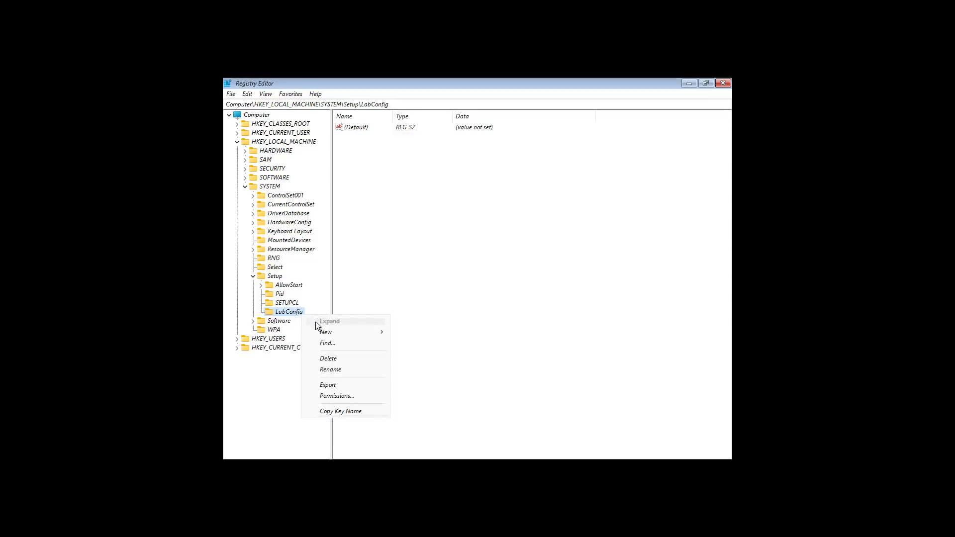
mouse_move(354, 333)
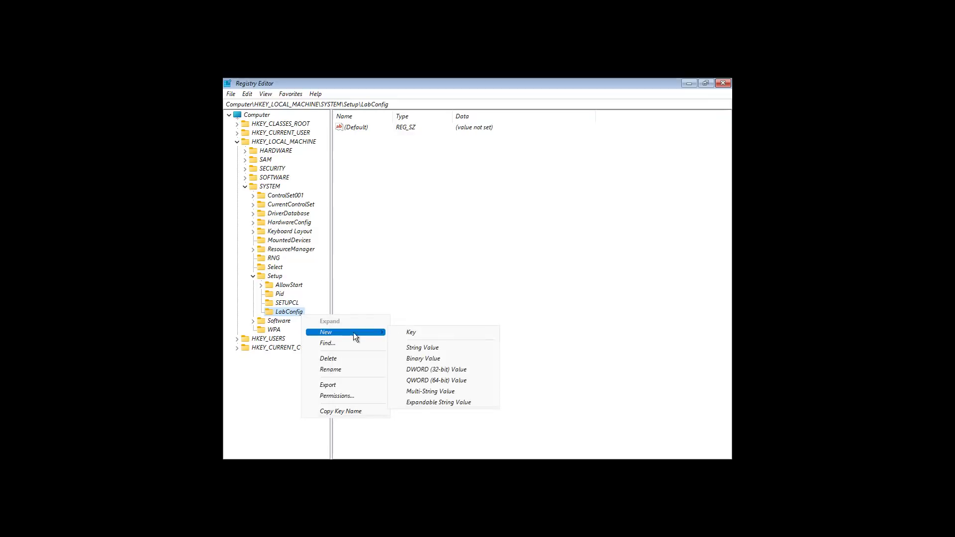
left_click(448, 370)
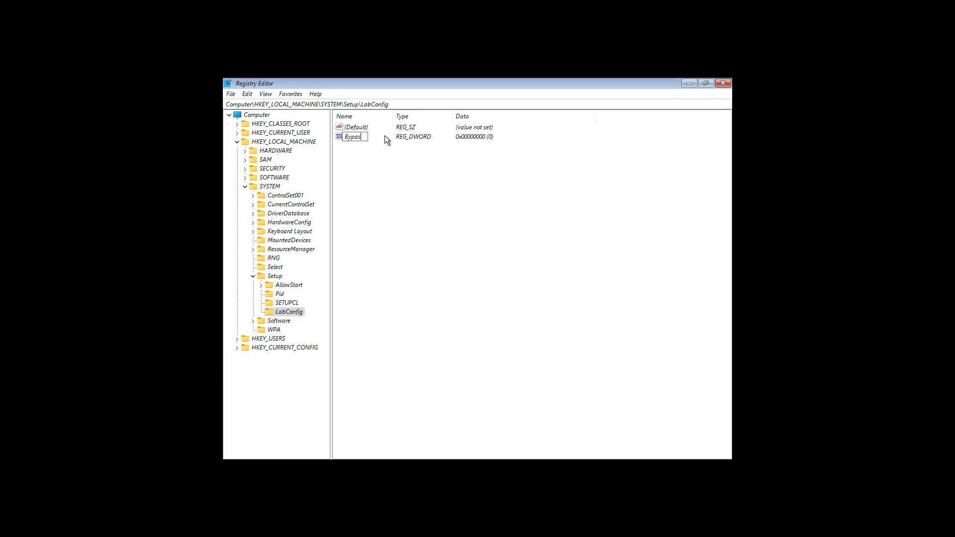
Rename the new LabConfig DWORD to BypassTPMCheck and give it value data 1
type("BypassTPMCheck")
key("Return")
double_click(384, 135)
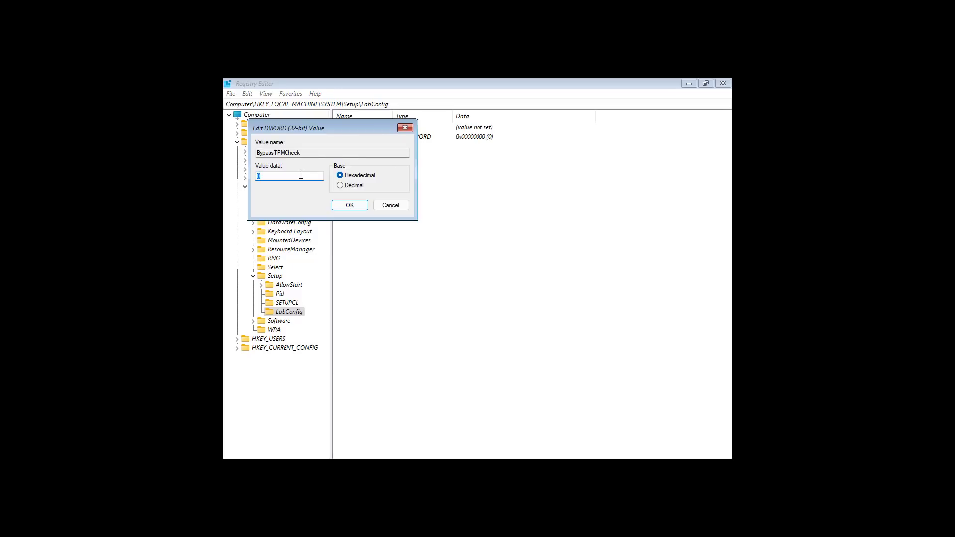
type("1")
left_click(343, 207)
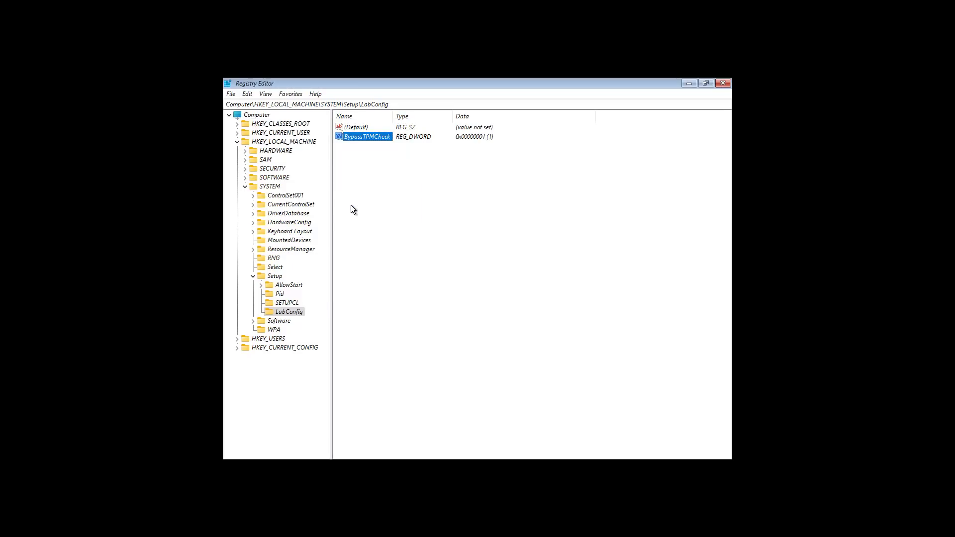
Create a new DWORD (32-bit) value in LabConfig named BypassSecureBootCheck
right_click(294, 314)
mouse_move(315, 332)
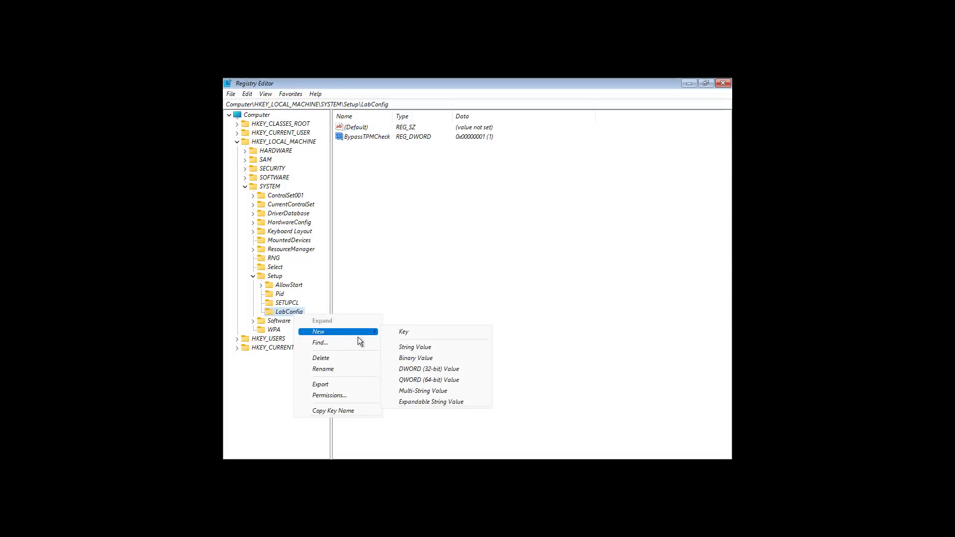
left_click(434, 370)
key("BackSpace")
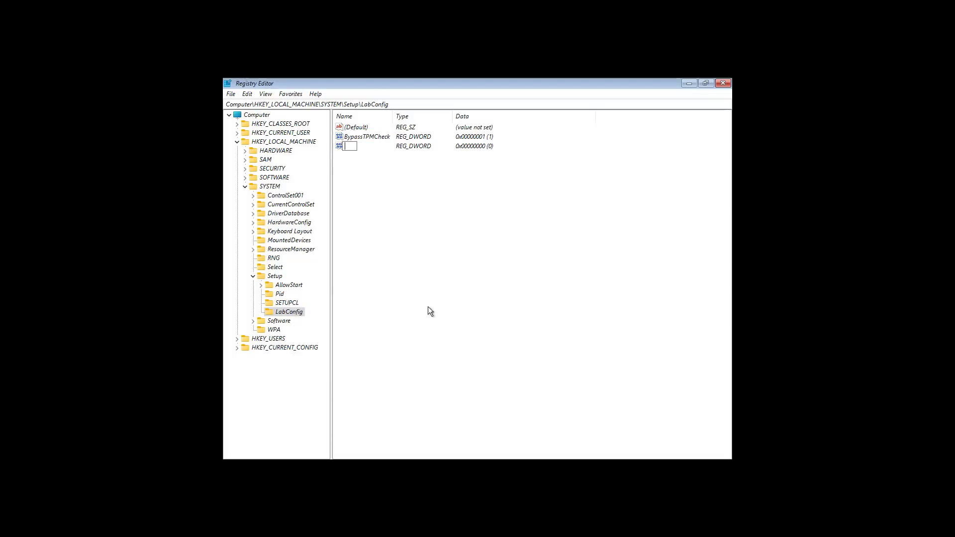
type("BypassSecureBootCheck")
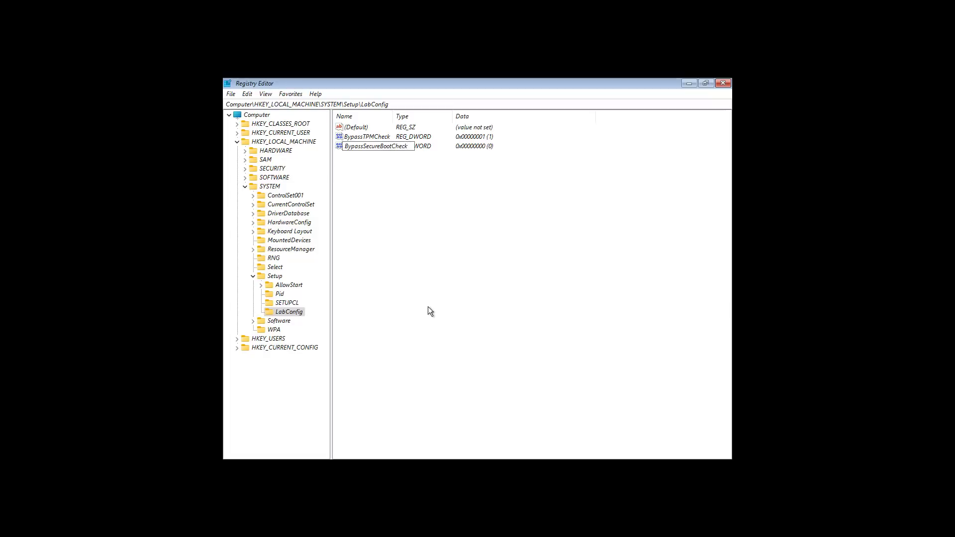
key("Return")
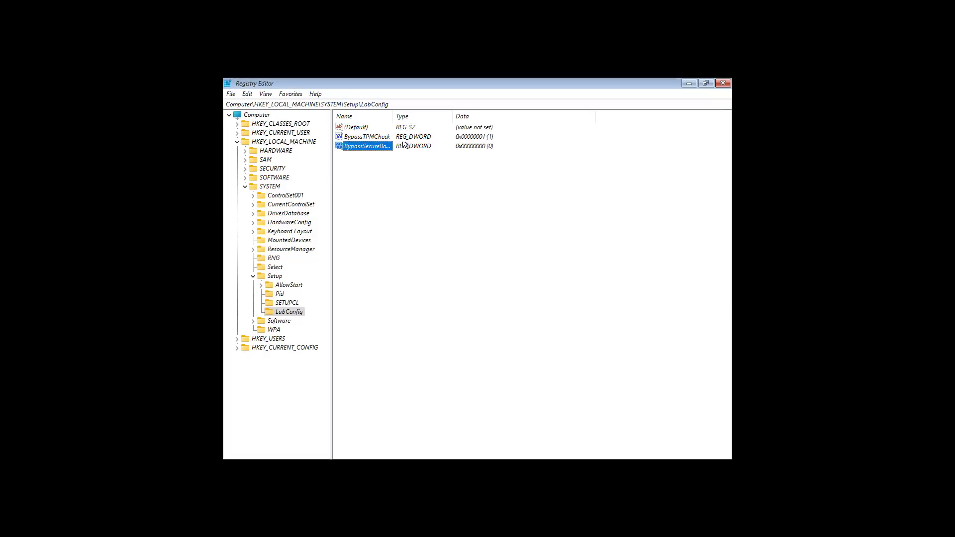
Widen the Name column and set BypassSecureBootCheck's value data to 1
double_click(393, 116)
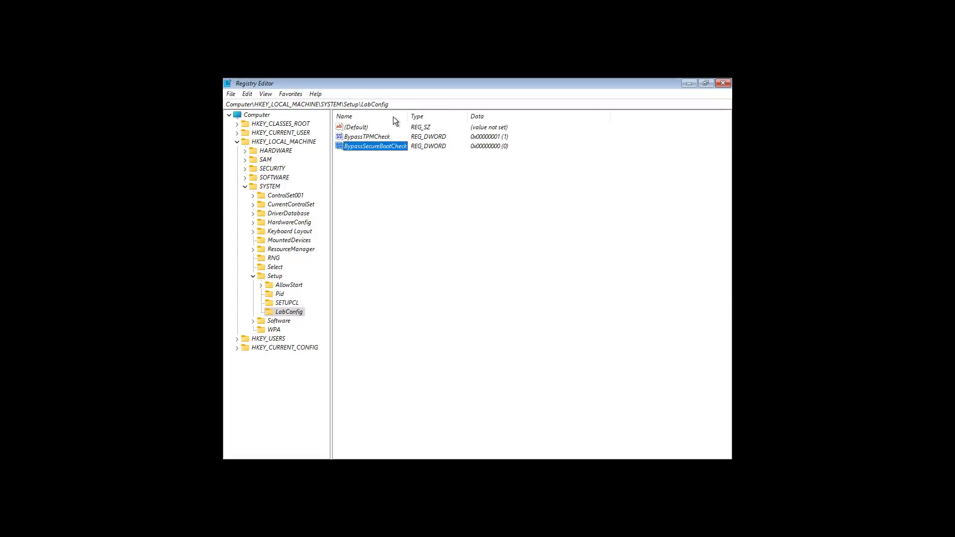
double_click(394, 146)
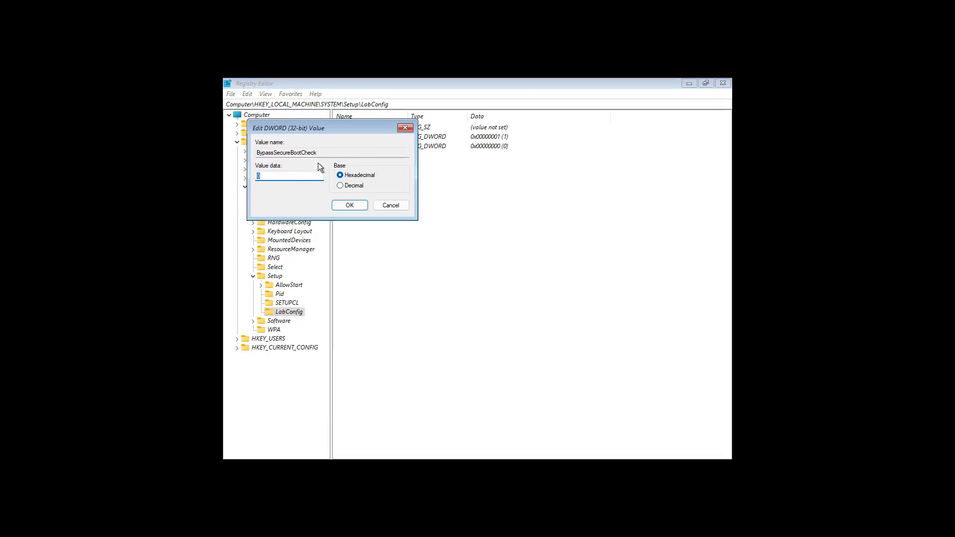
type("1")
left_click(348, 206)
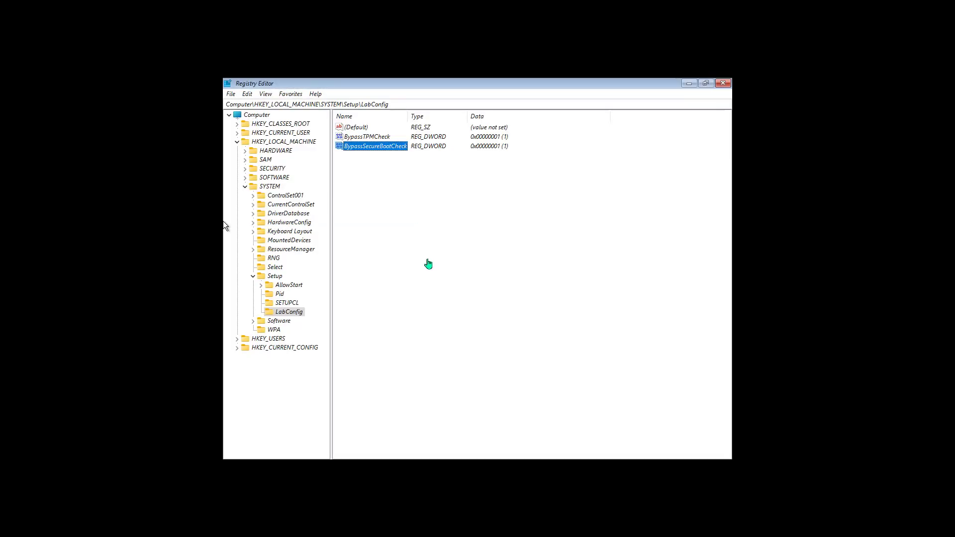
Close Registry Editor and the command prompt window
left_click(724, 83)
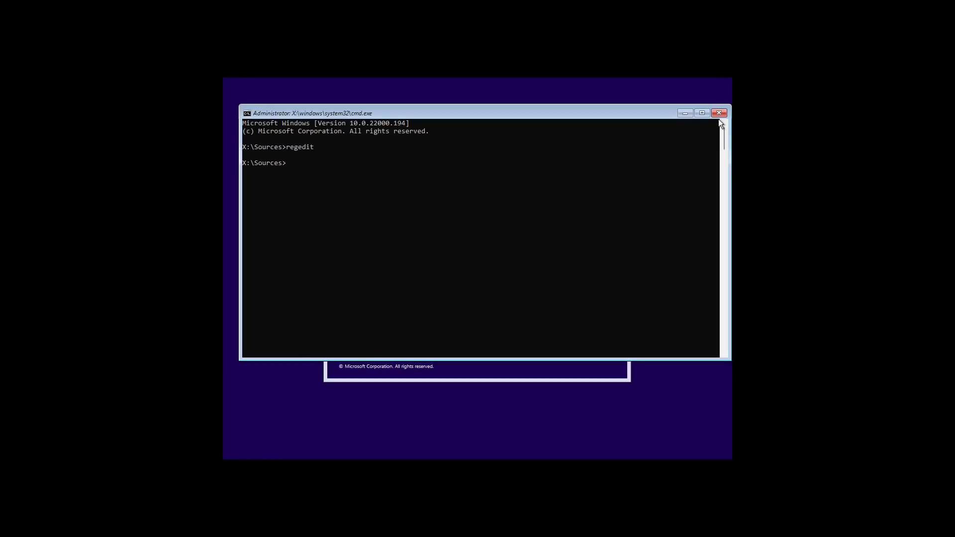
left_click(719, 113)
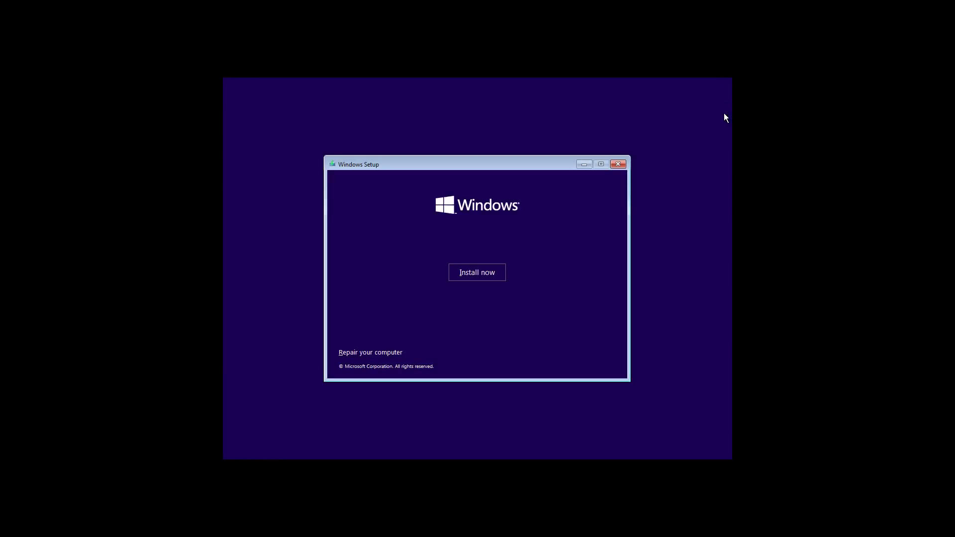
Start the installation, proceed without a product key, and select Windows 11 Pro
left_click(477, 272)
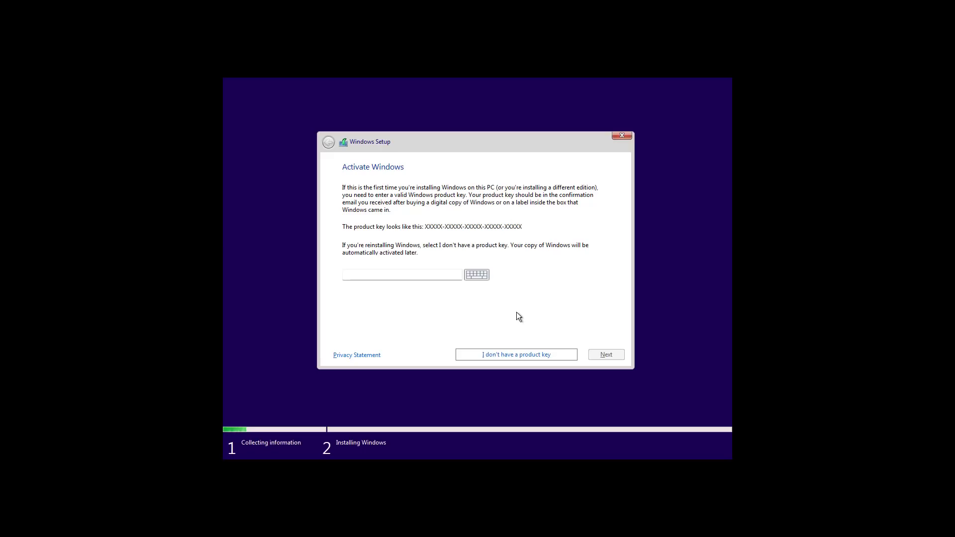
left_click(406, 276)
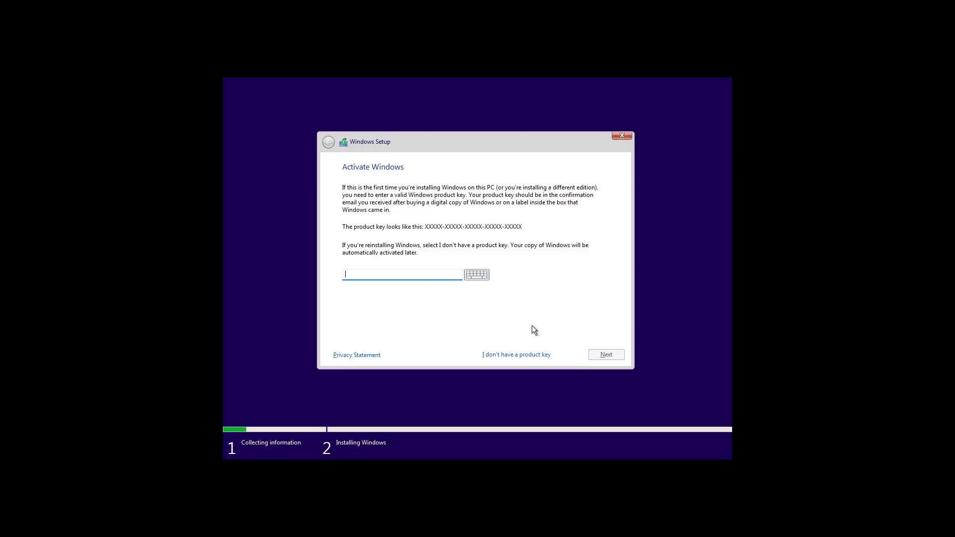
left_click(517, 355)
left_click(385, 249)
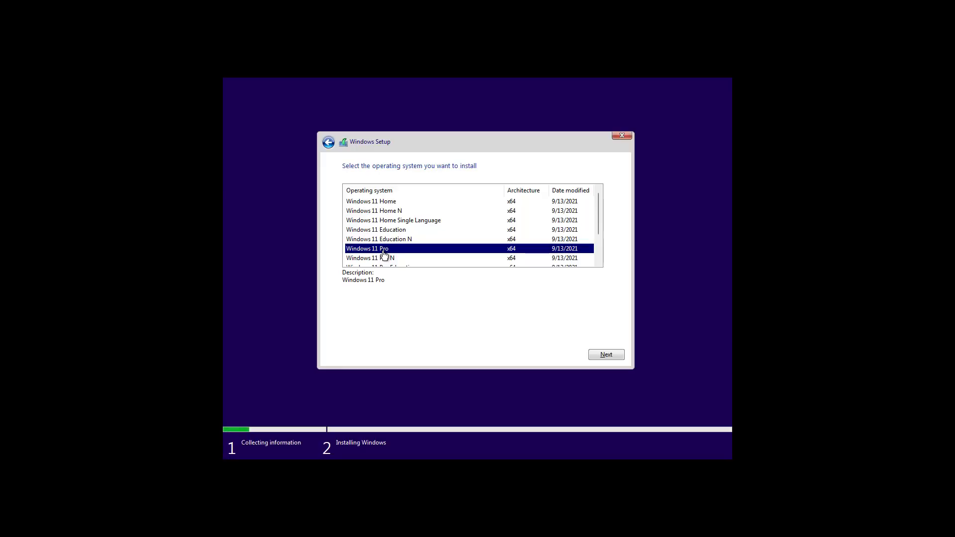
Confirm Windows 11 Pro as the edition and accept the license terms
left_click(609, 355)
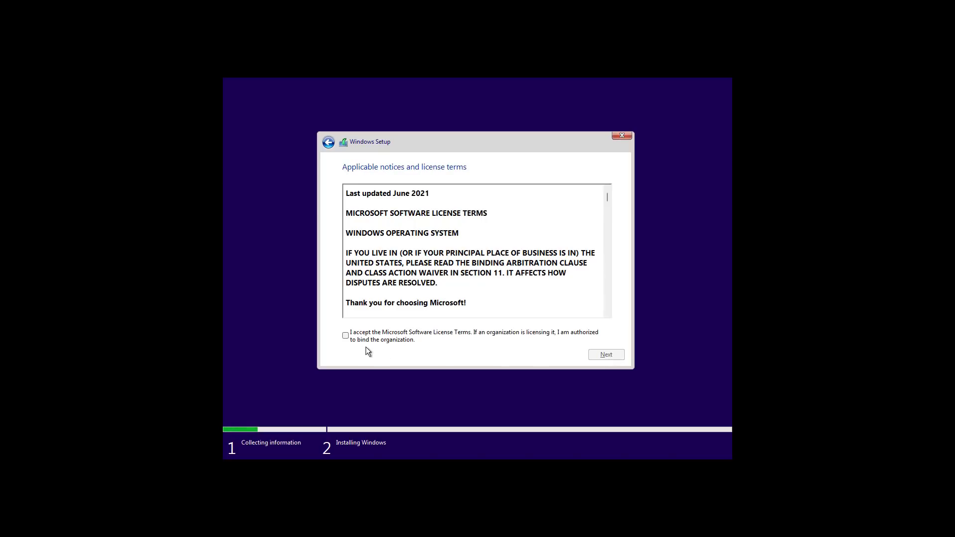
left_click(350, 340)
left_click(606, 355)
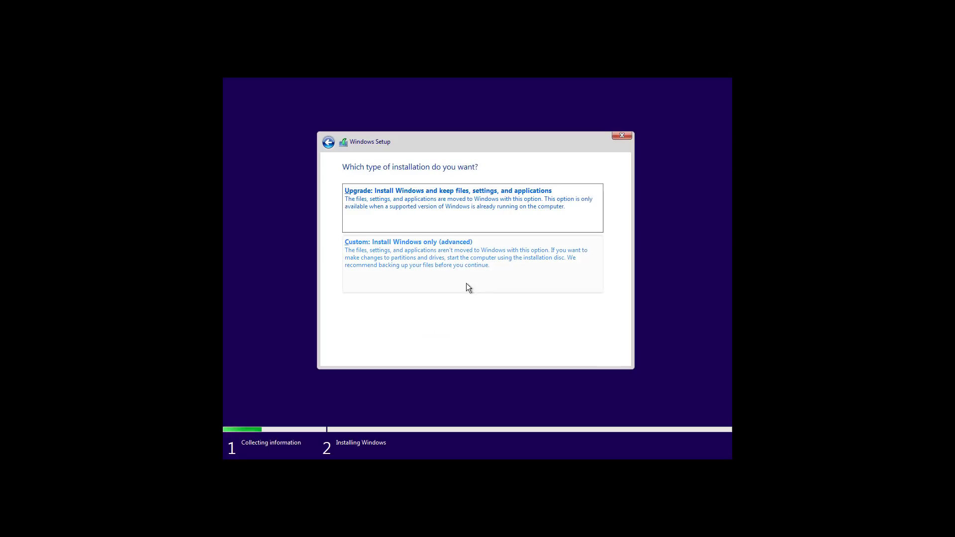
Choose Custom install and delete the 100.0 MB System and 16.0 MB reserved partitions
left_click(446, 267)
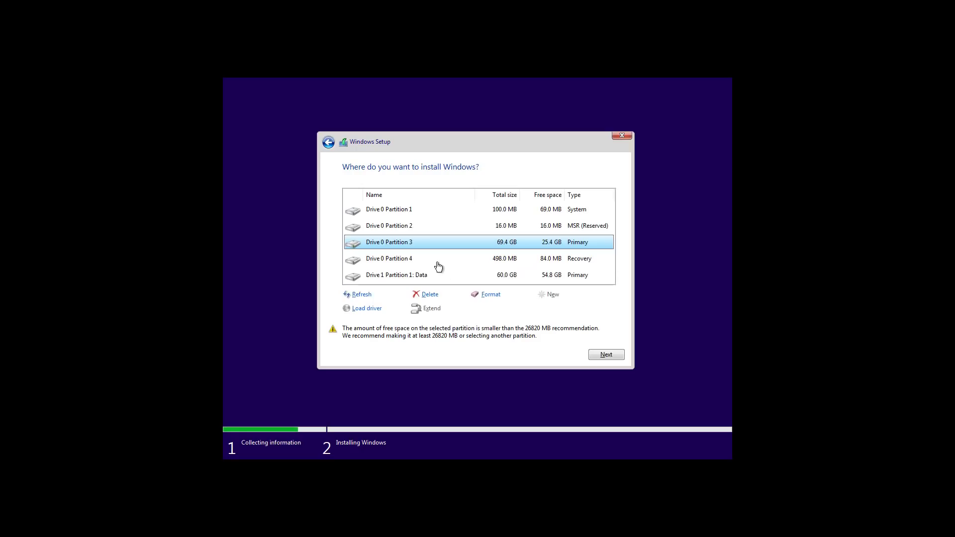
left_click(396, 211)
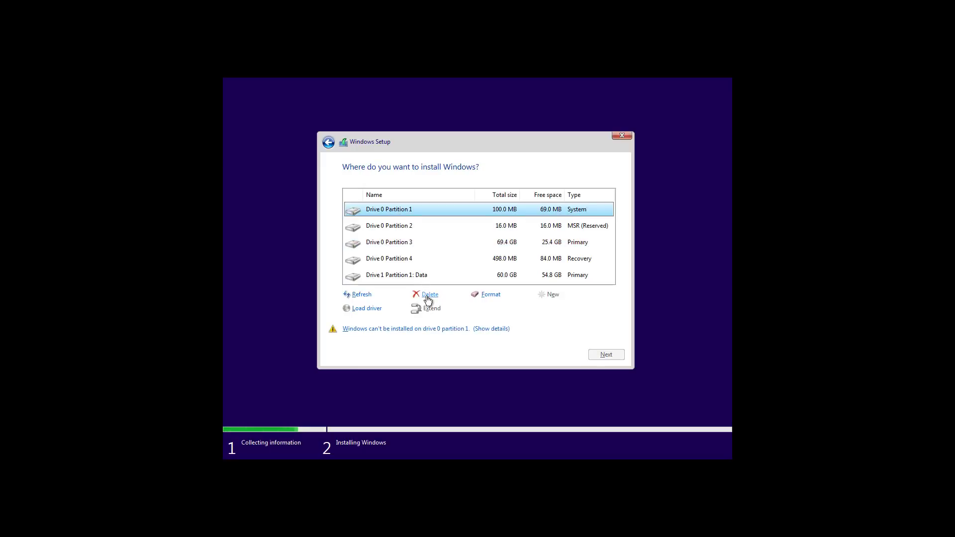
left_click(427, 299)
left_click(544, 310)
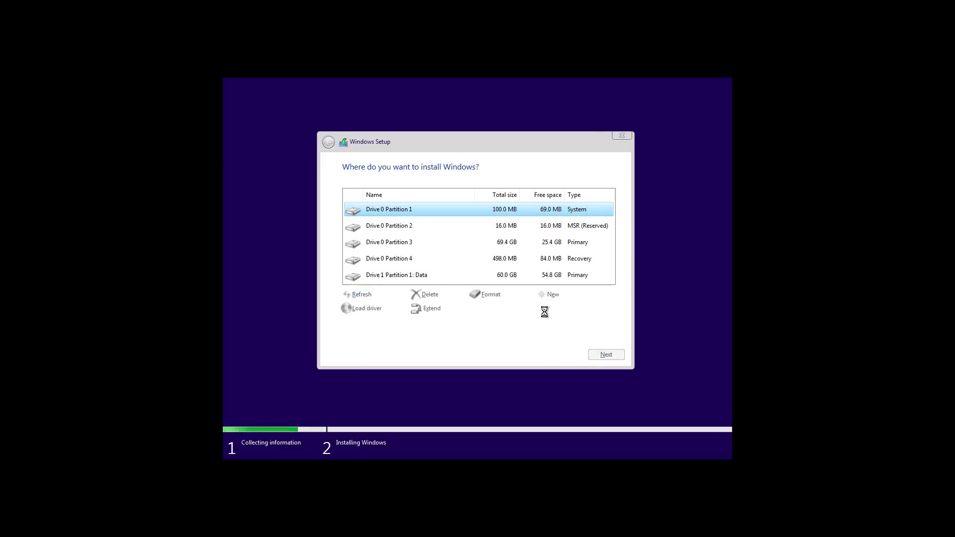
left_click(410, 228)
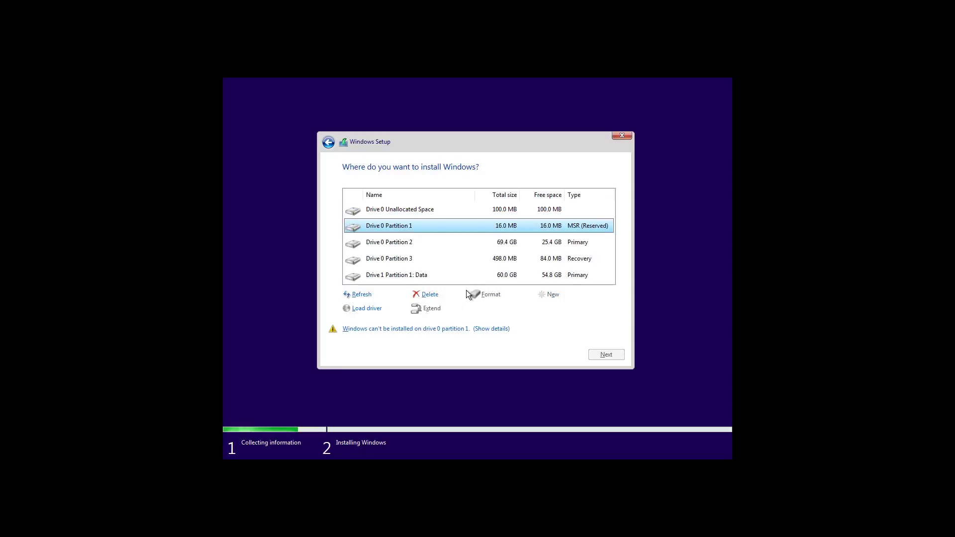
left_click(428, 296)
left_click(544, 309)
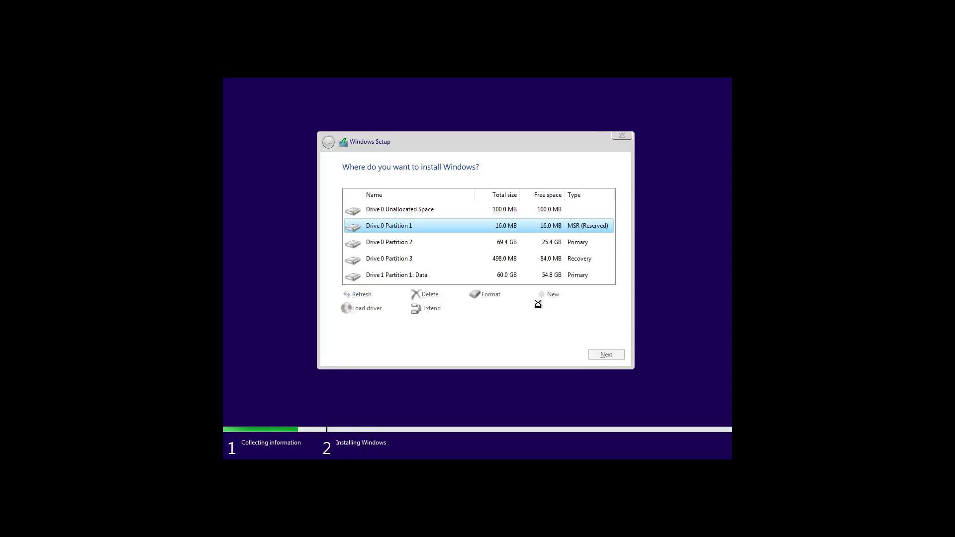
Delete the 69.4 GB primary and 498.0 MB recovery partitions on Drive 0
left_click(408, 232)
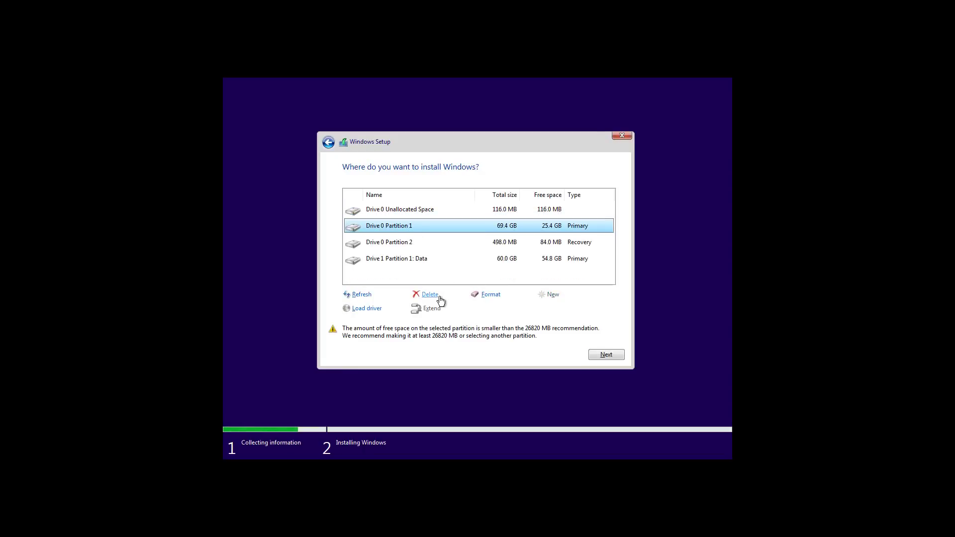
left_click(431, 296)
left_click(544, 310)
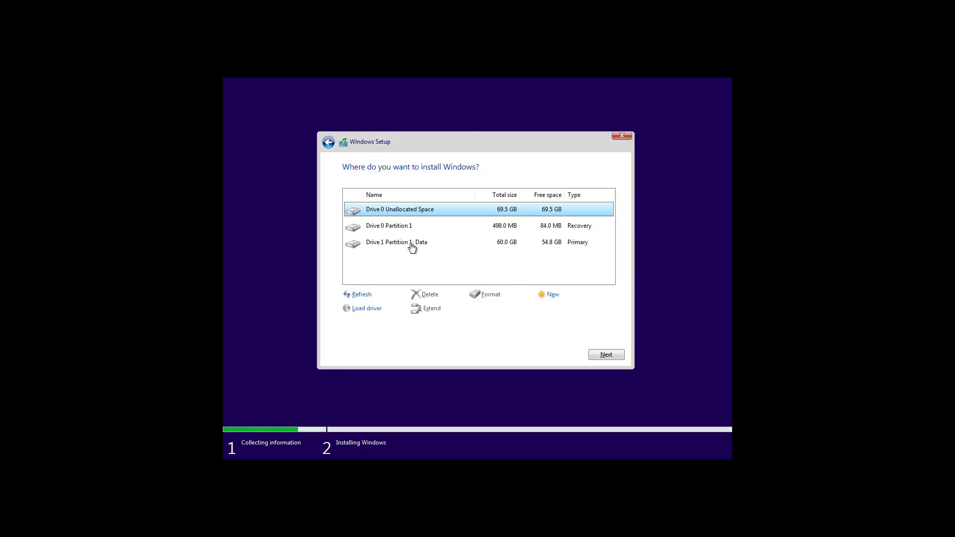
left_click(388, 230)
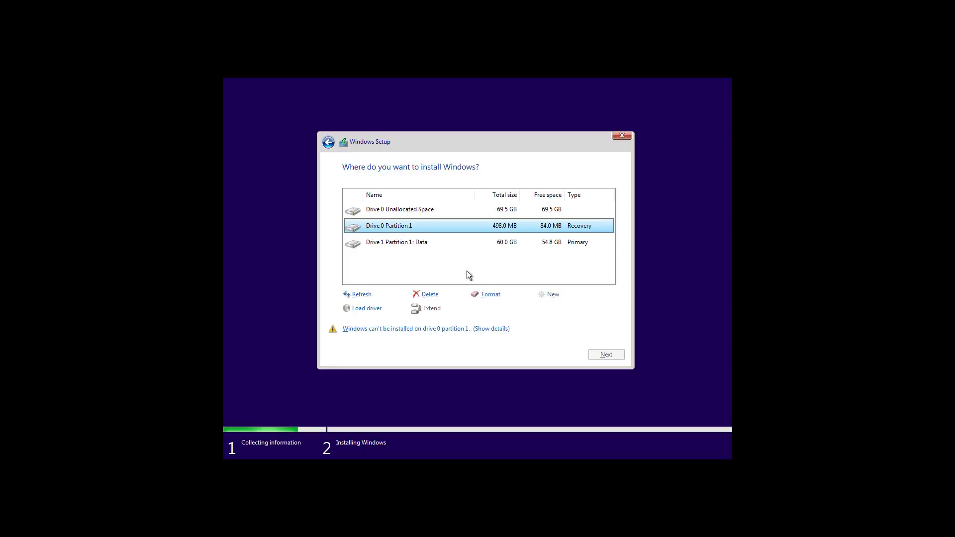
left_click(487, 297)
left_click(427, 294)
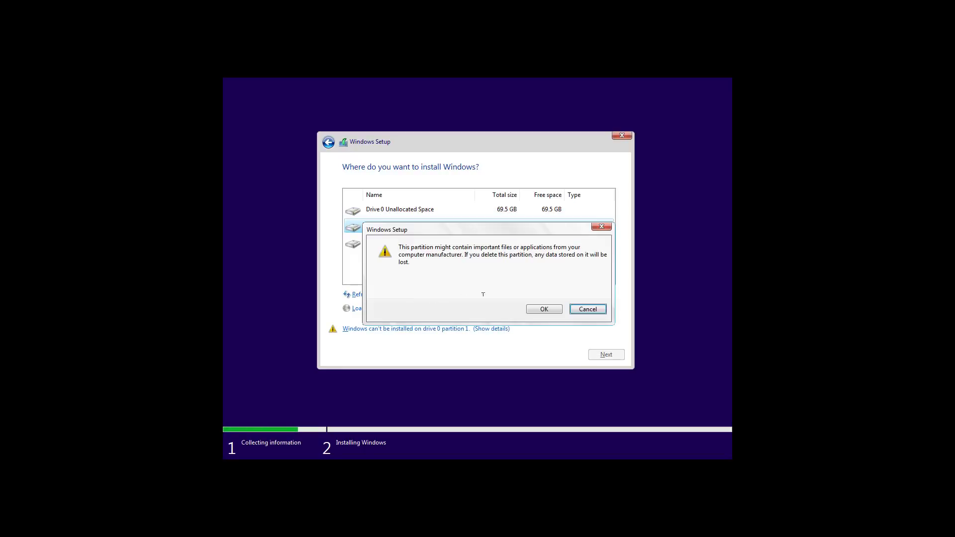
left_click(544, 309)
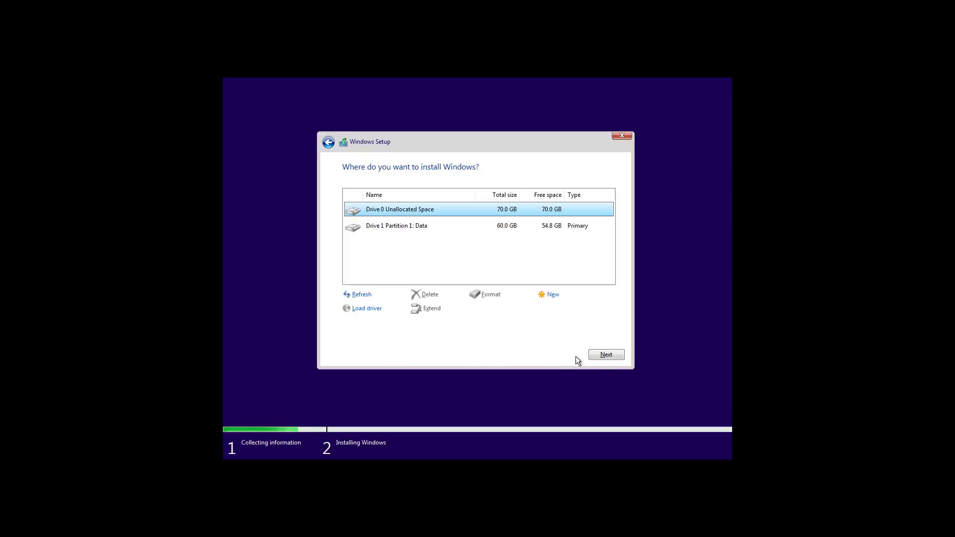
Install Windows onto Drive 0's 70 GB unallocated space
left_click(605, 356)
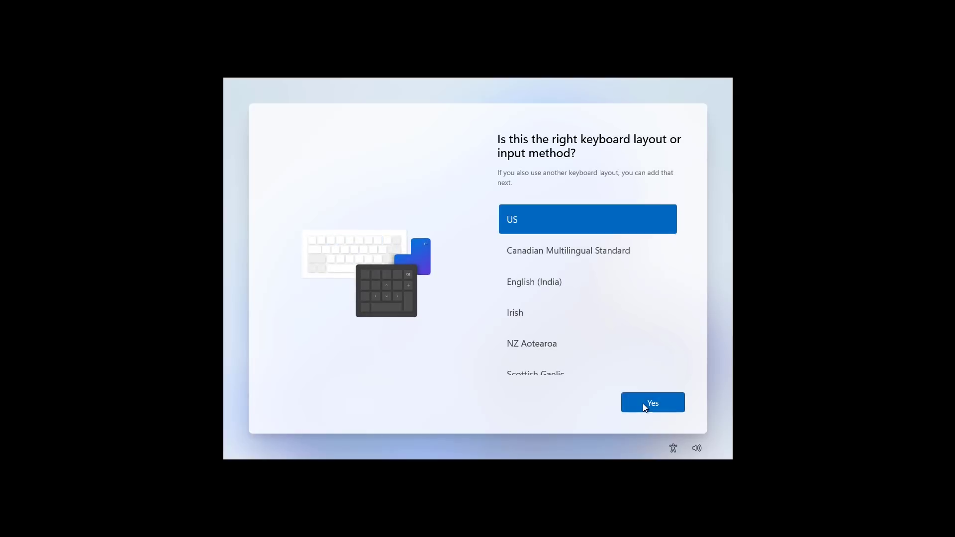
Accept the US keyboard layout
left_click(644, 404)
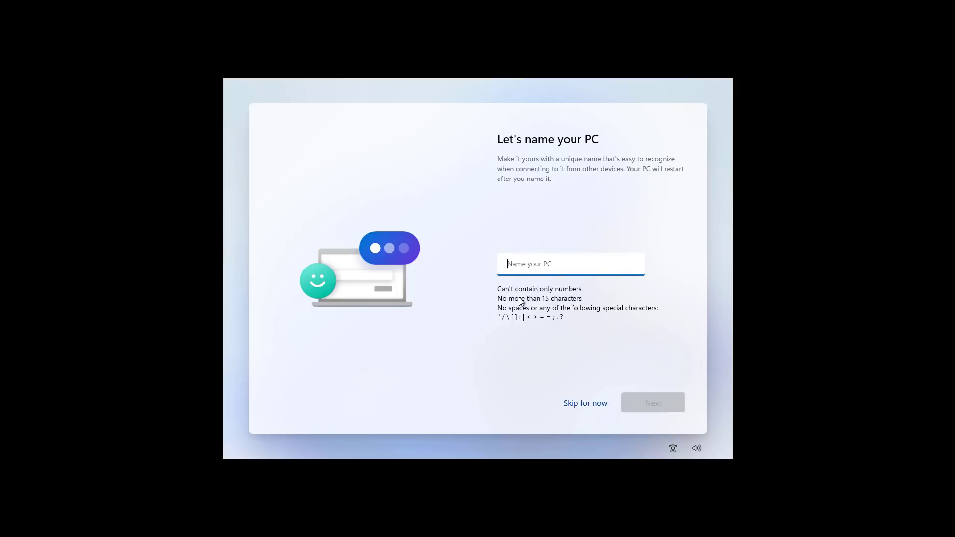
Skip naming the PC, choose personal use, then view sign-in options and return
left_click(592, 406)
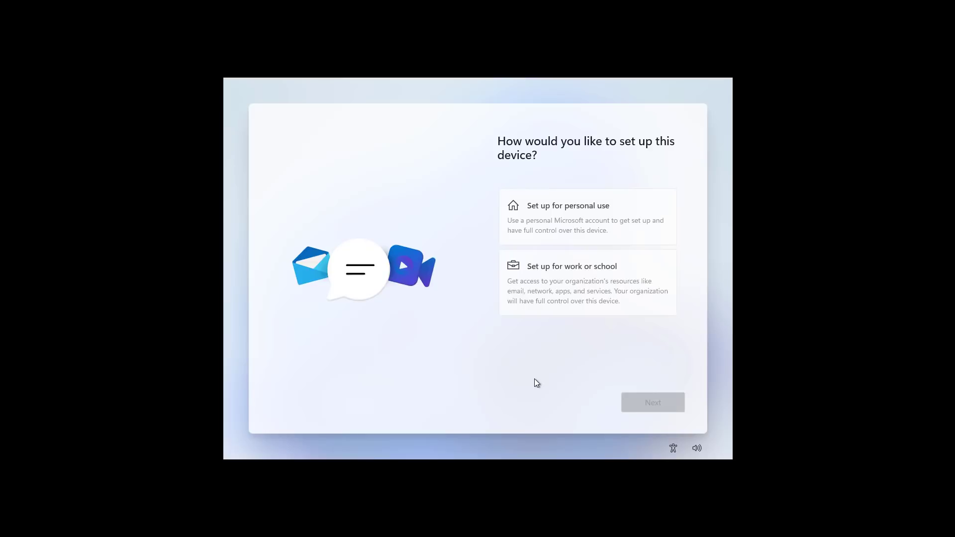
left_click(577, 227)
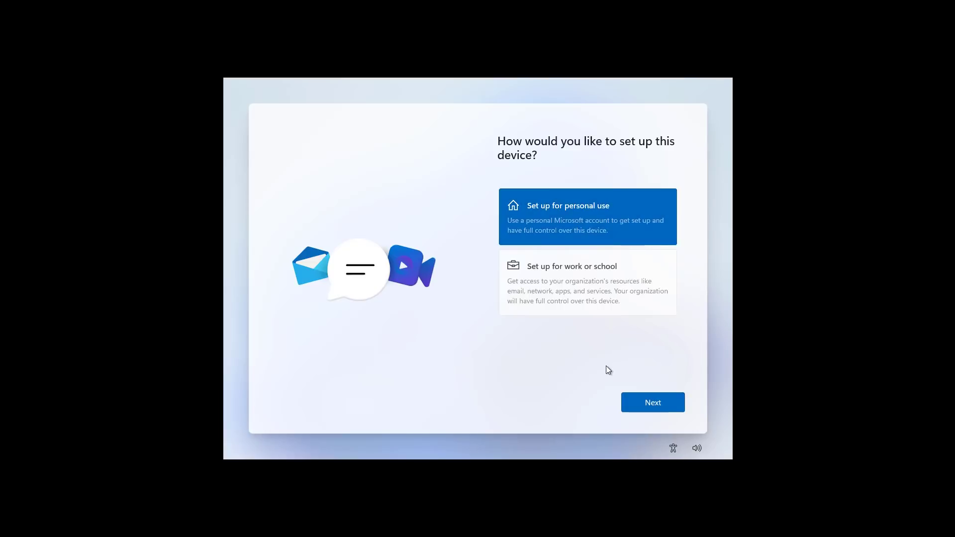
left_click(644, 404)
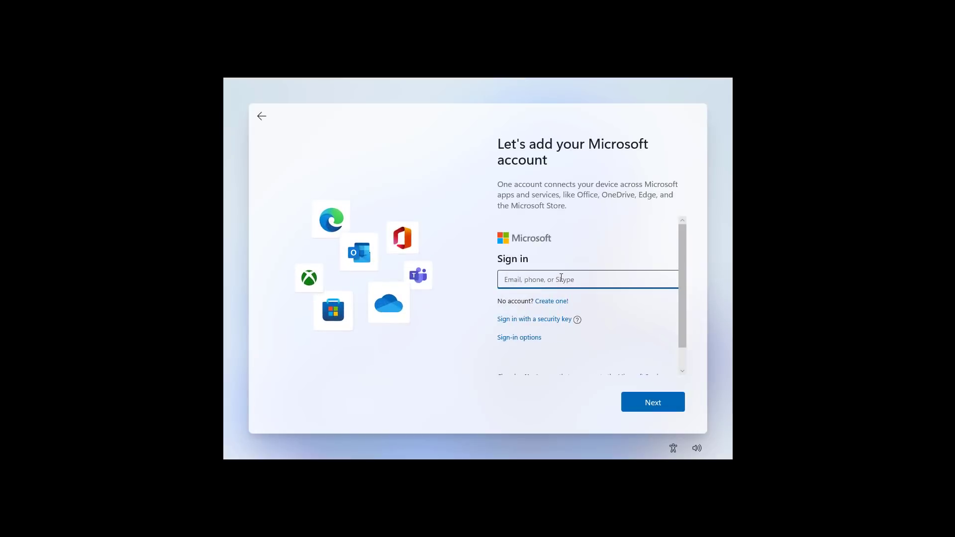
left_click(527, 342)
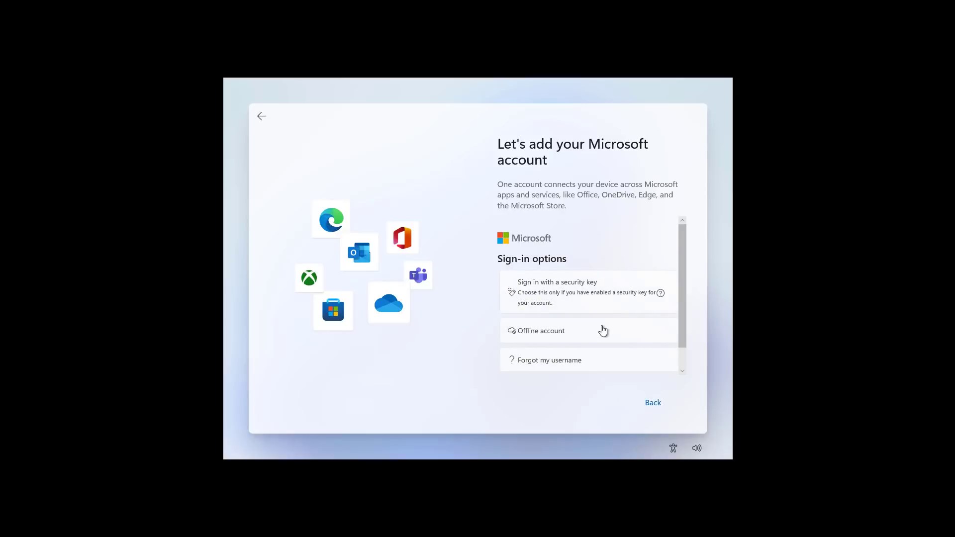
left_click(262, 118)
Continue to Microsoft account sign-in and submit the account e-mail address
left_click(582, 244)
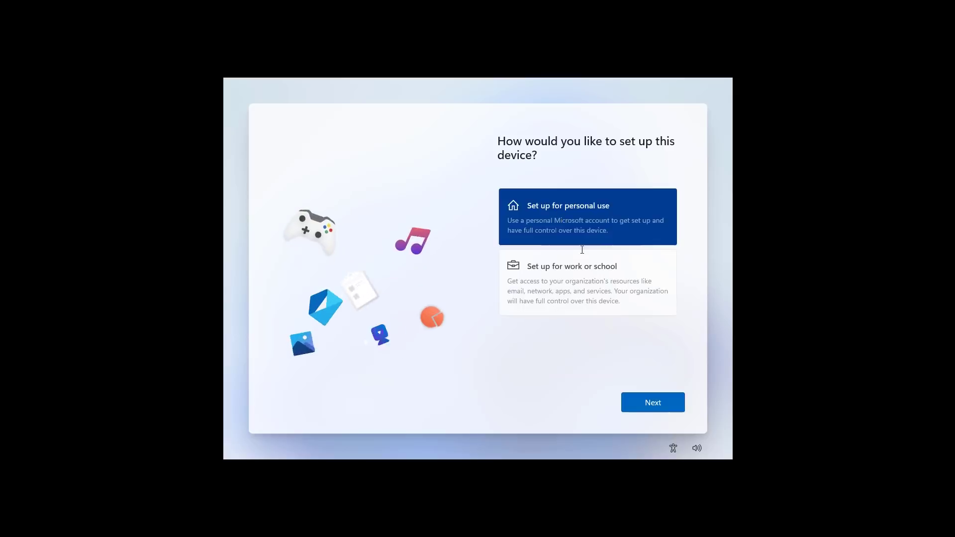
left_click(662, 398)
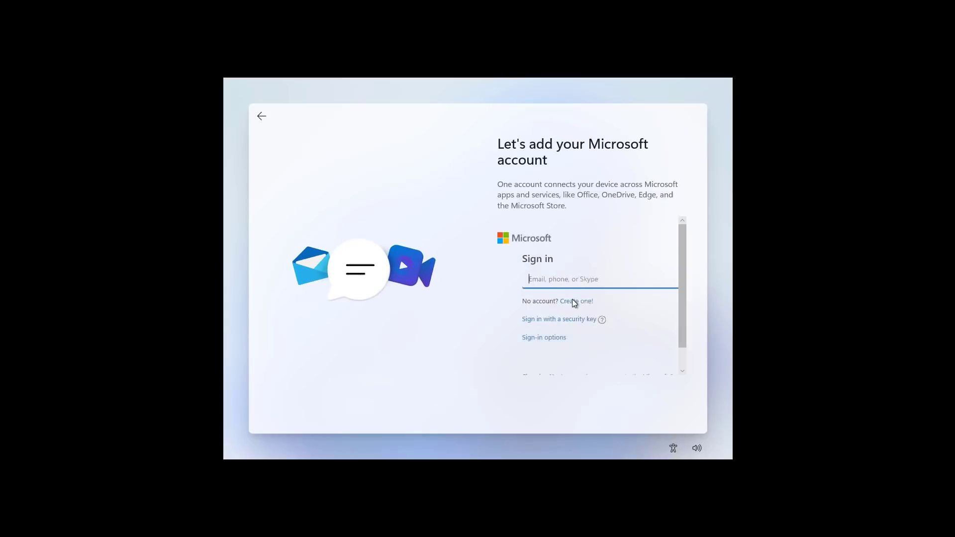
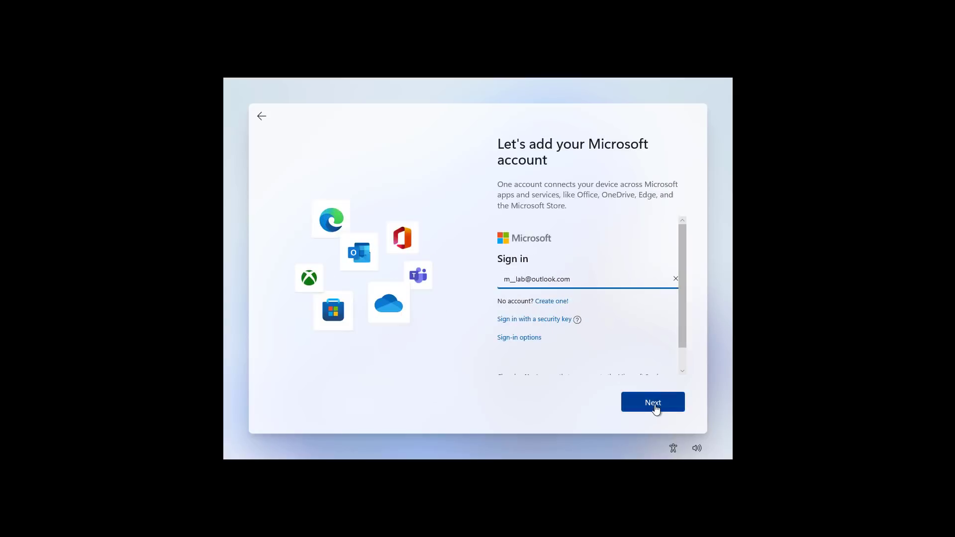
left_click(655, 405)
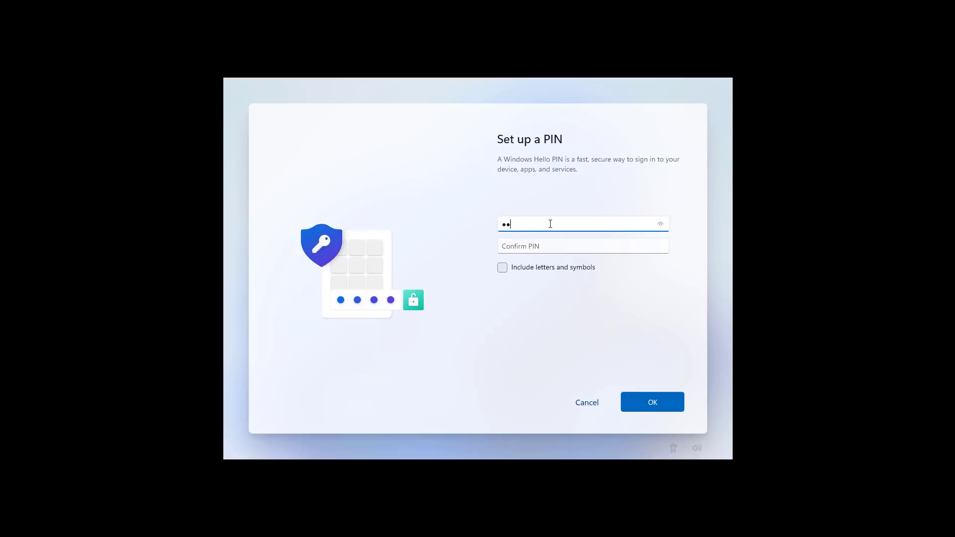
Enter and confirm a new device PIN, then save it
left_click(548, 249)
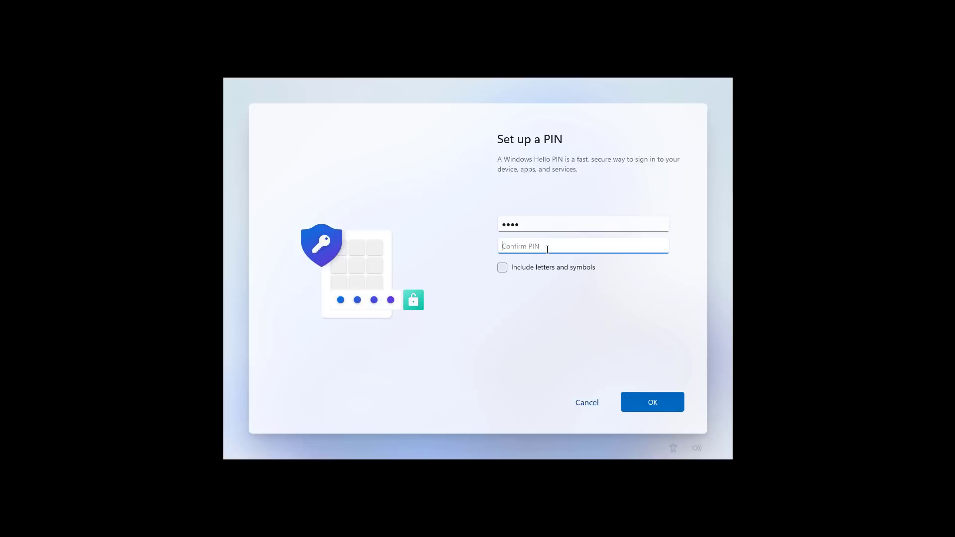
type("1234")
left_click(664, 403)
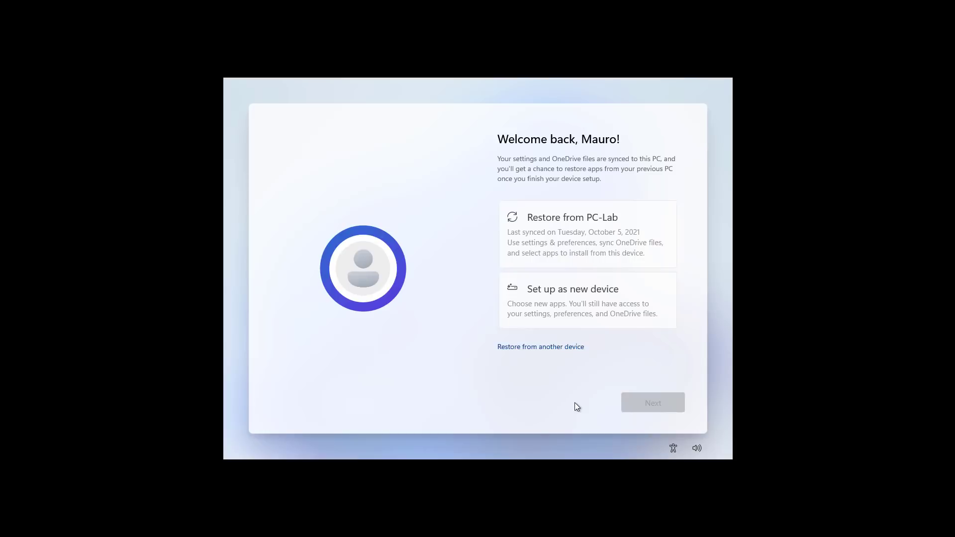
Choose Set up as new device, then switch Location to No in the privacy settings
left_click(581, 296)
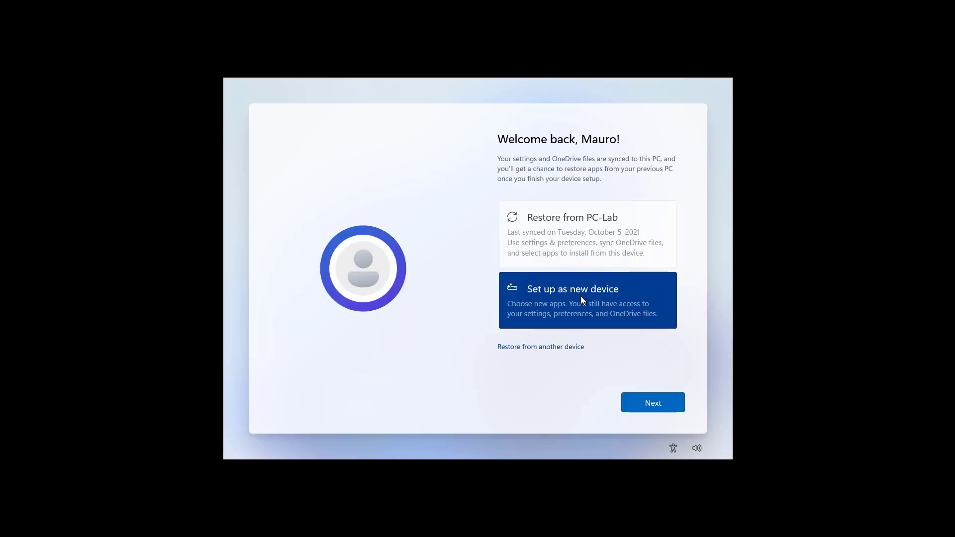
left_click(651, 406)
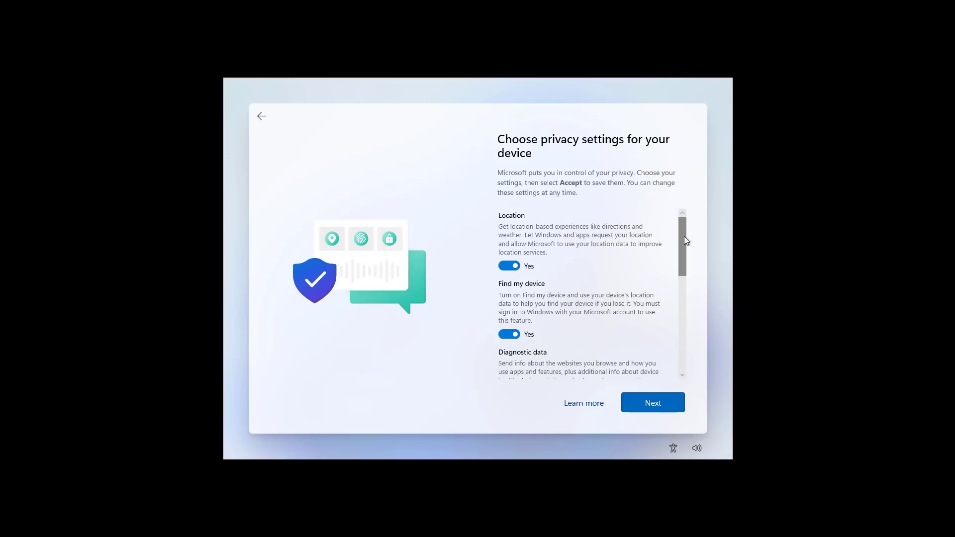
mouse_move(685, 241)
left_mouse_down()
mouse_move(685, 351)
mouse_move(685, 239)
left_mouse_up()
left_click(518, 266)
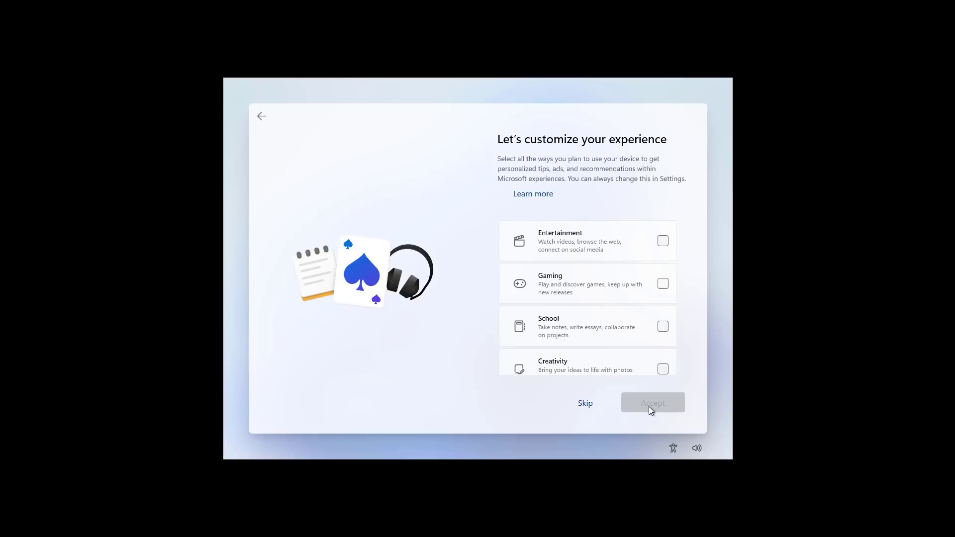
Skip the experience customization and choose Don't back up my files for OneDrive
left_click(585, 404)
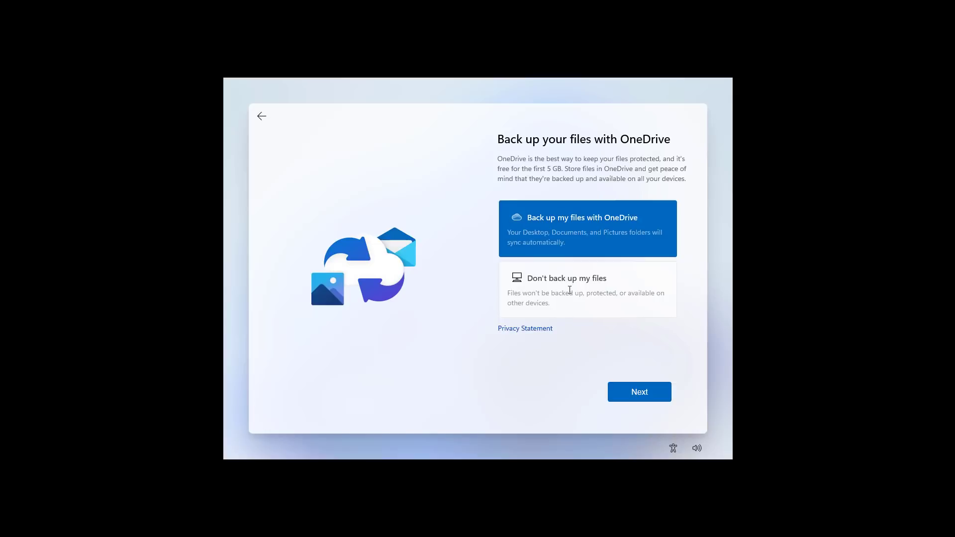
left_click(570, 291)
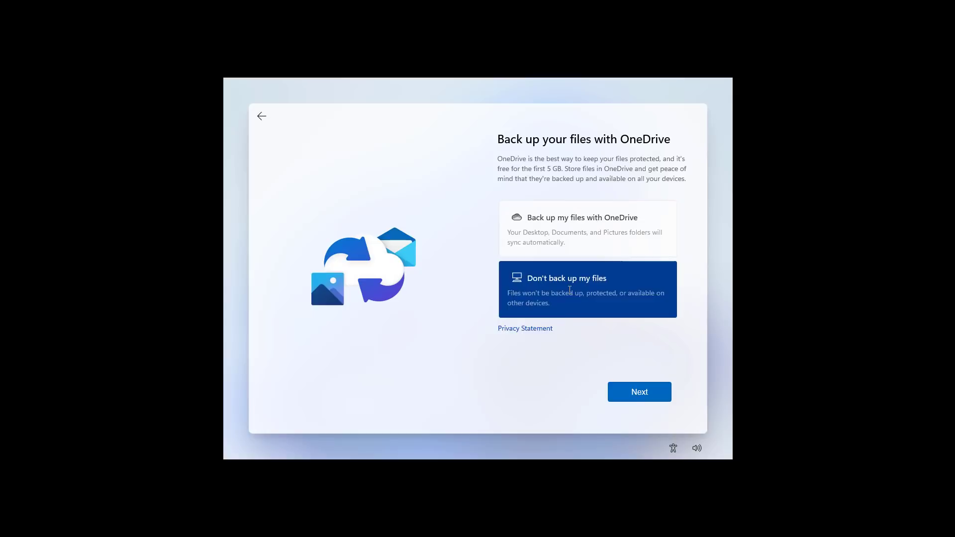
left_click(654, 395)
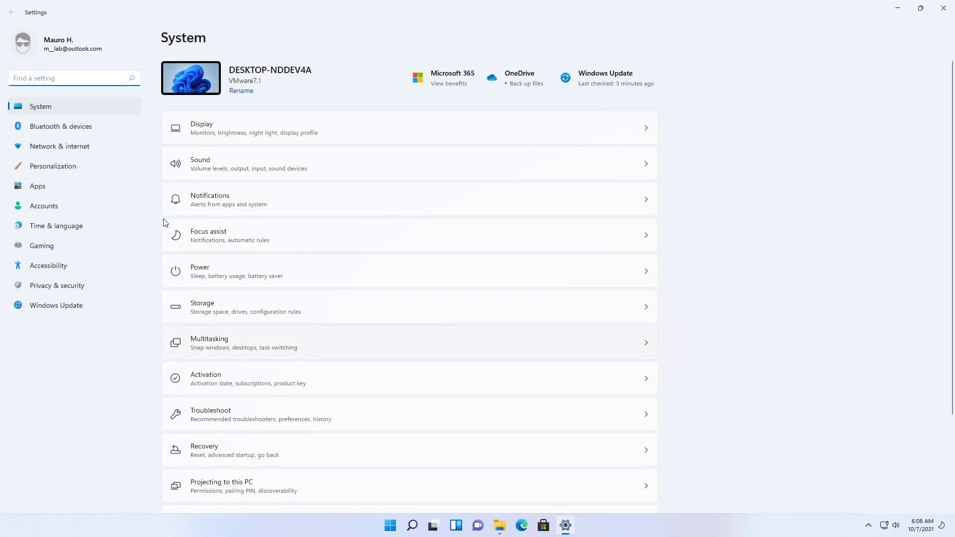
Open Activation and expand Activation state to confirm the Windows 11 Pro digital license
left_click(331, 369)
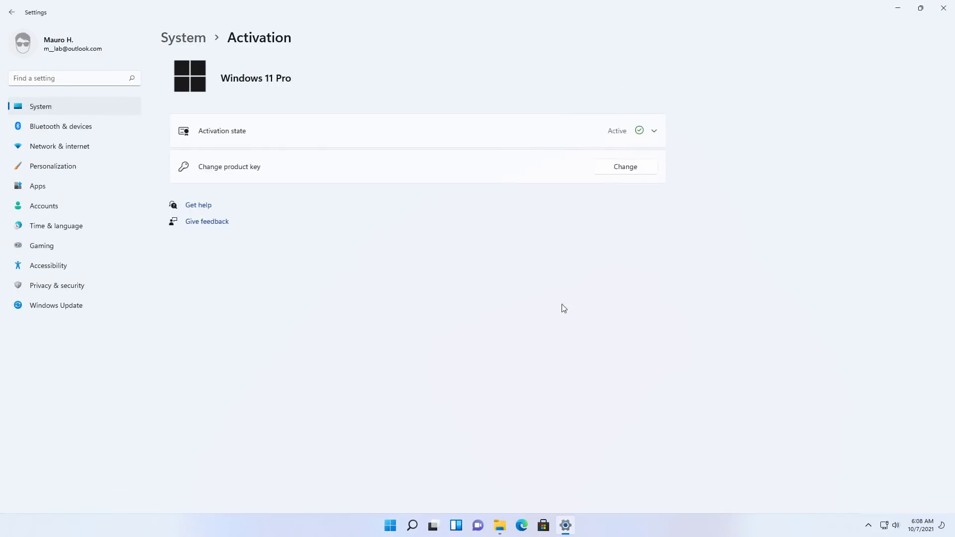
left_click(651, 135)
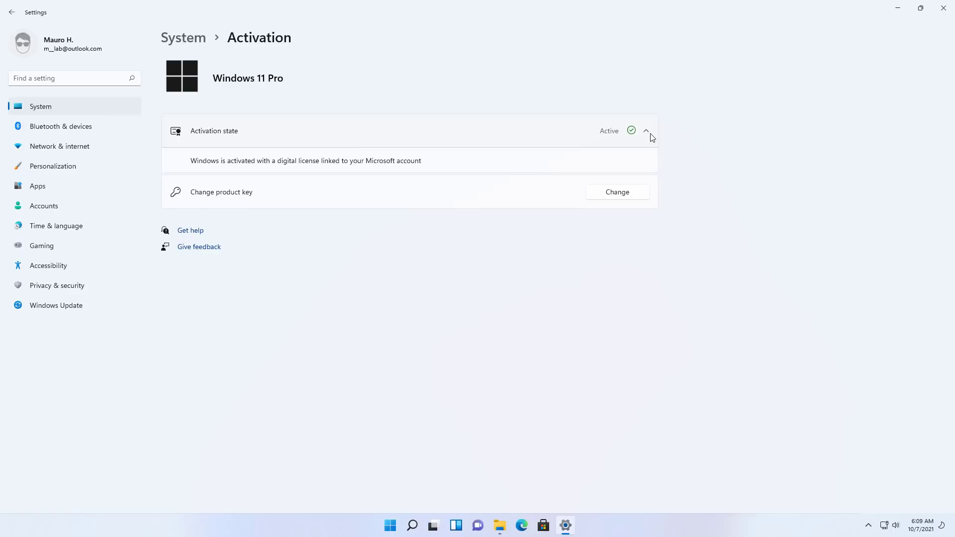
Download the pending Windows Update items until up to date, then resize and close Settings
left_click(80, 309)
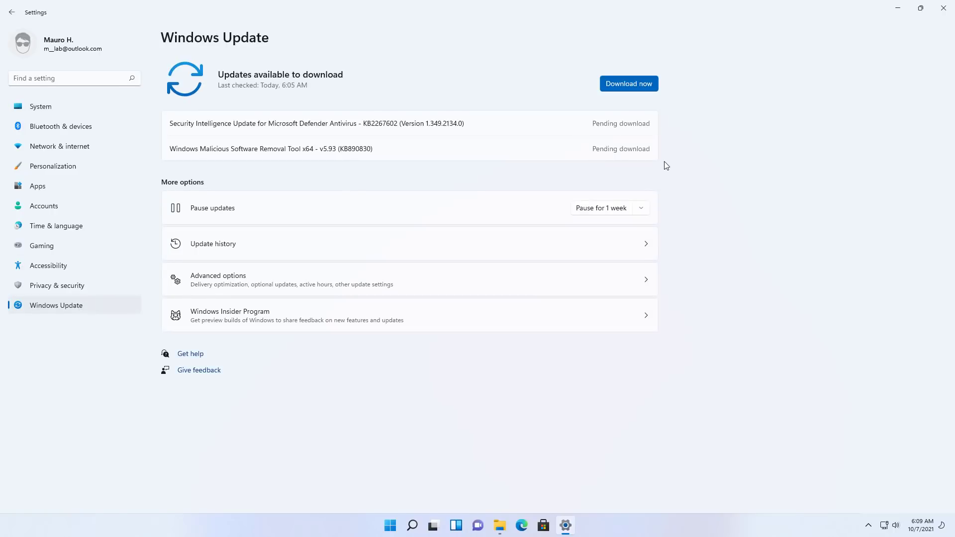
left_click(638, 85)
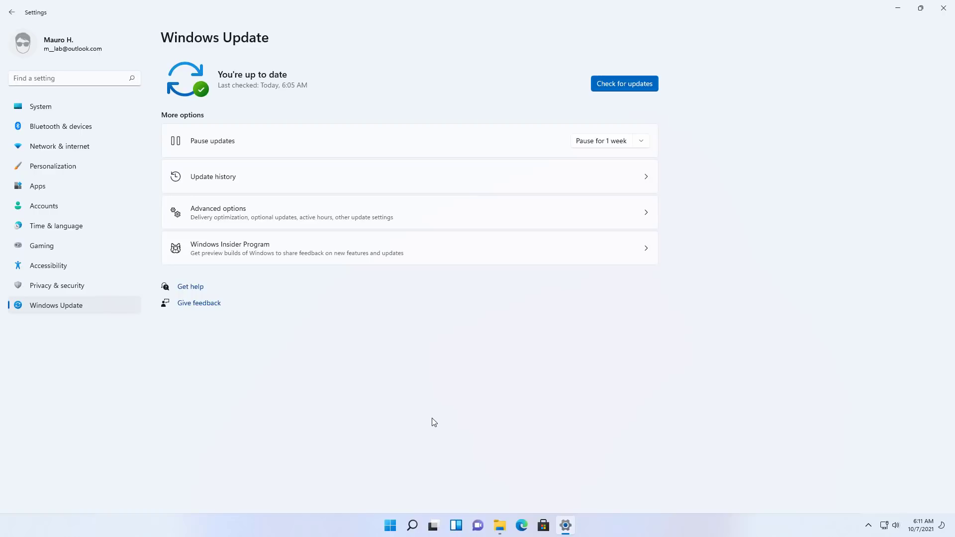
double_click(413, 7)
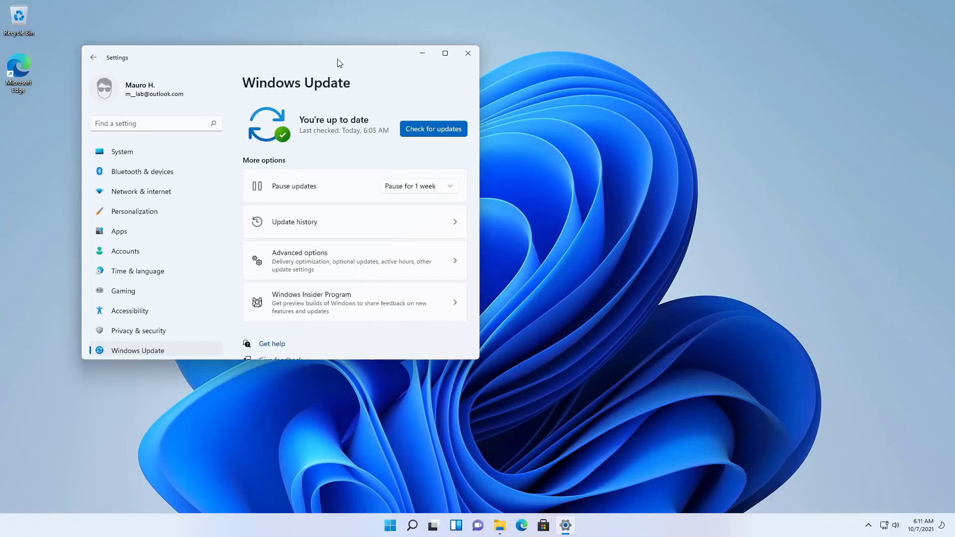
left_click_drag(469, 352, 592, 369)
key("alt+F4")
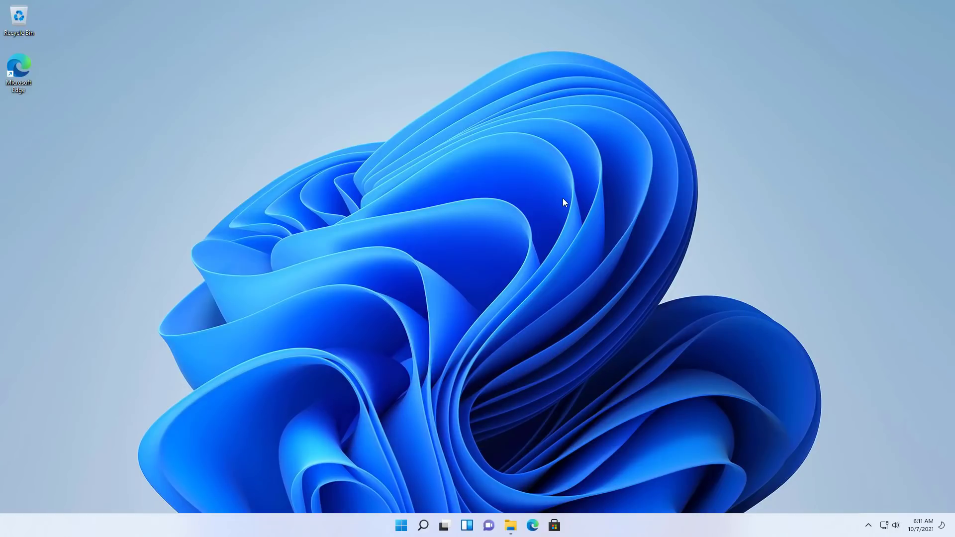